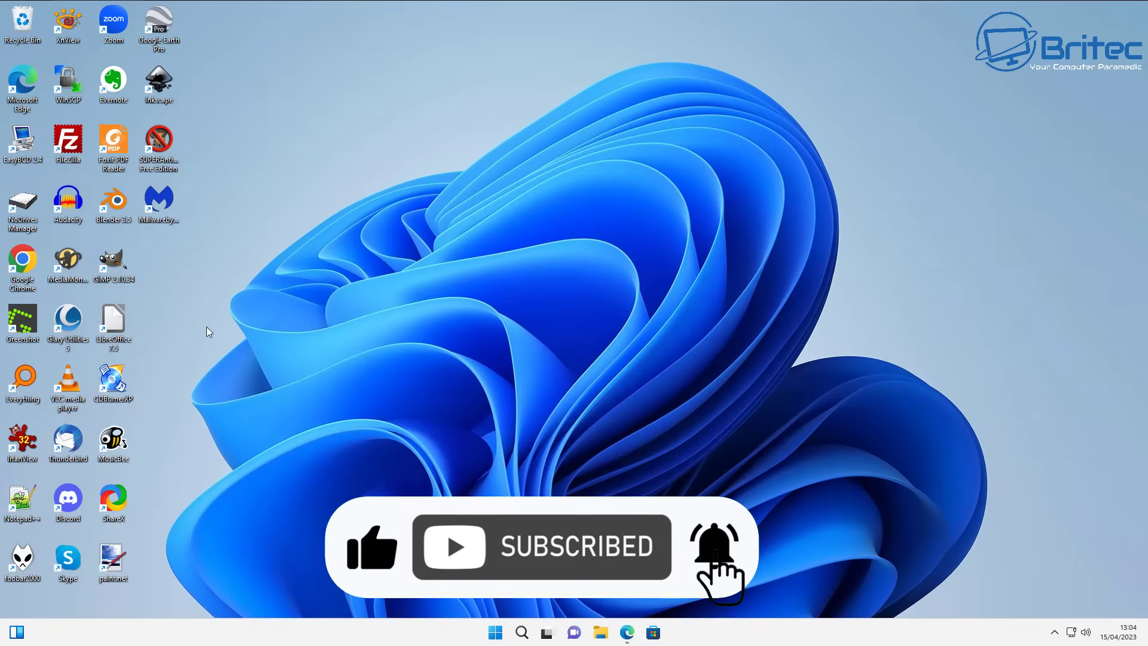
Open the Windows Start menu to reach Settings
{"action": "key", "text": "super"}
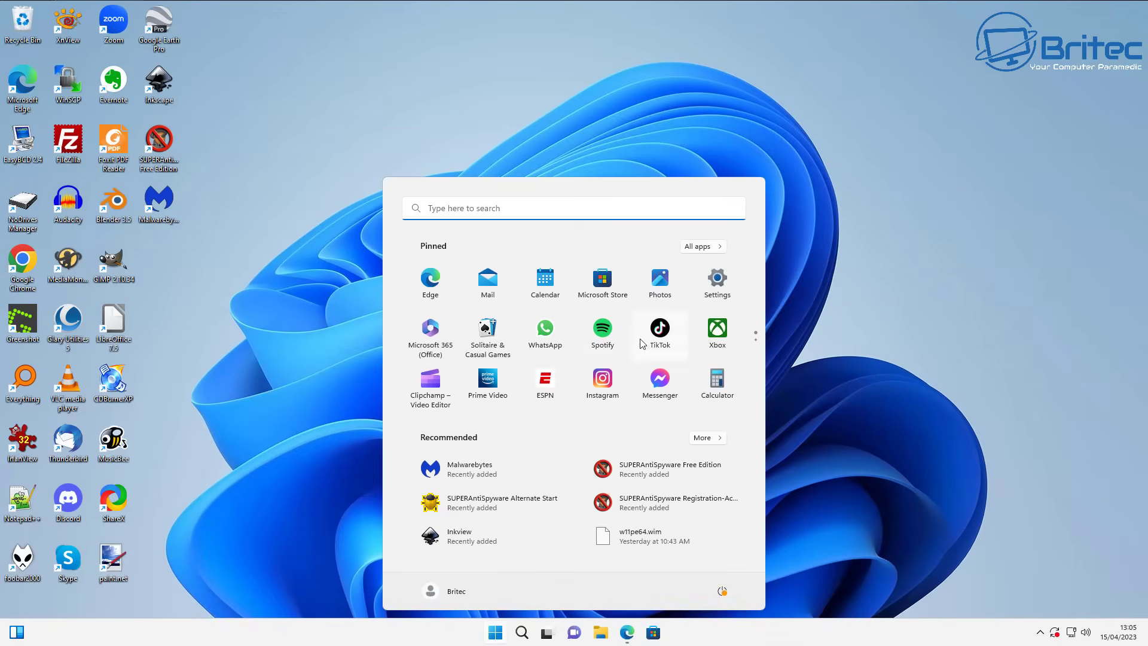
Launch Settings and go to the Apps › Installed apps list
{"action": "left_click", "coordinate": [717, 281]}
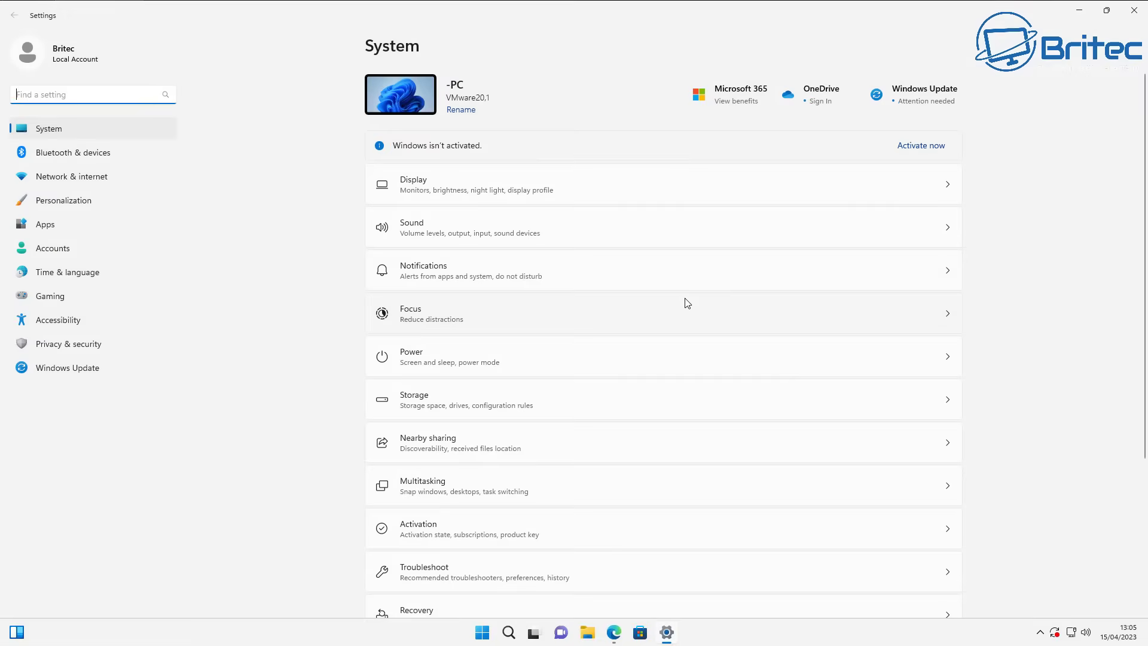
{"action": "left_click", "coordinate": [45, 224]}
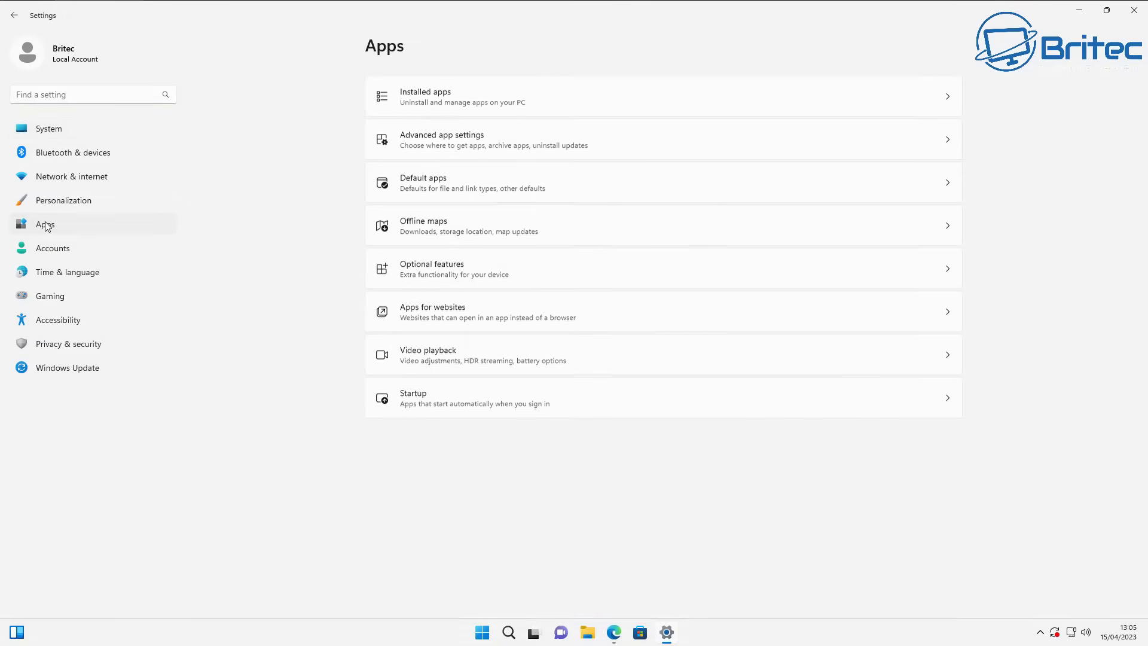
{"action": "left_click", "coordinate": [560, 100]}
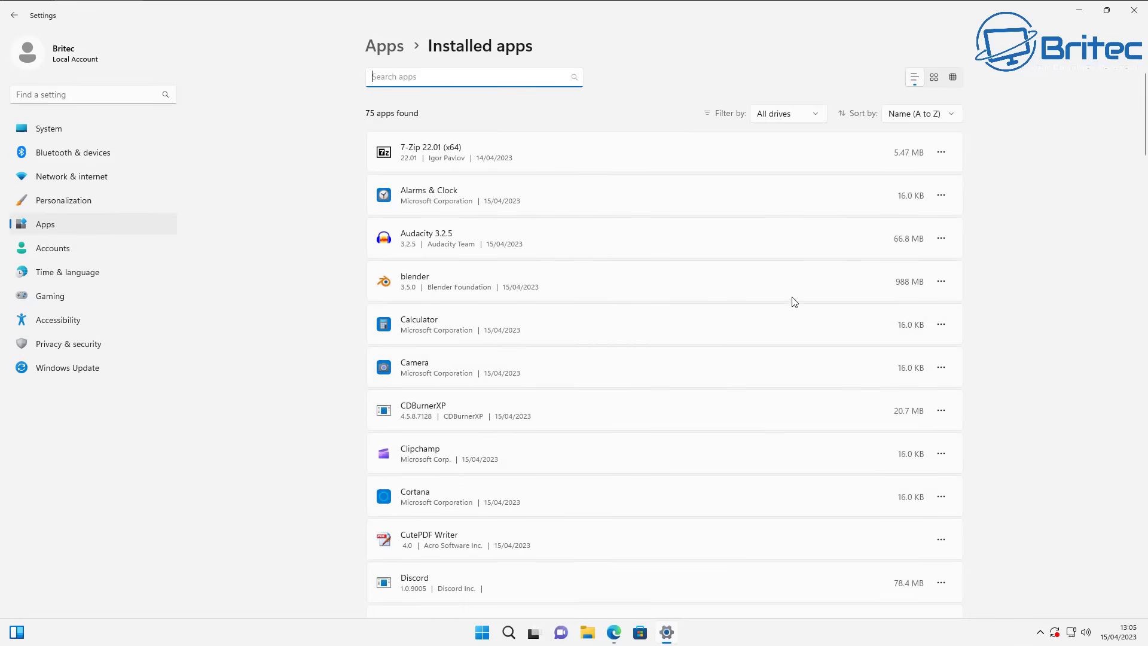
Scroll the installed apps and view Everything's and Discord's options without uninstalling anything
{"action": "scroll", "coordinate": [793, 304], "scroll_direction": "down", "scroll_amount": 2}
{"action": "scroll", "coordinate": [793, 305], "scroll_direction": "down", "scroll_amount": 4}
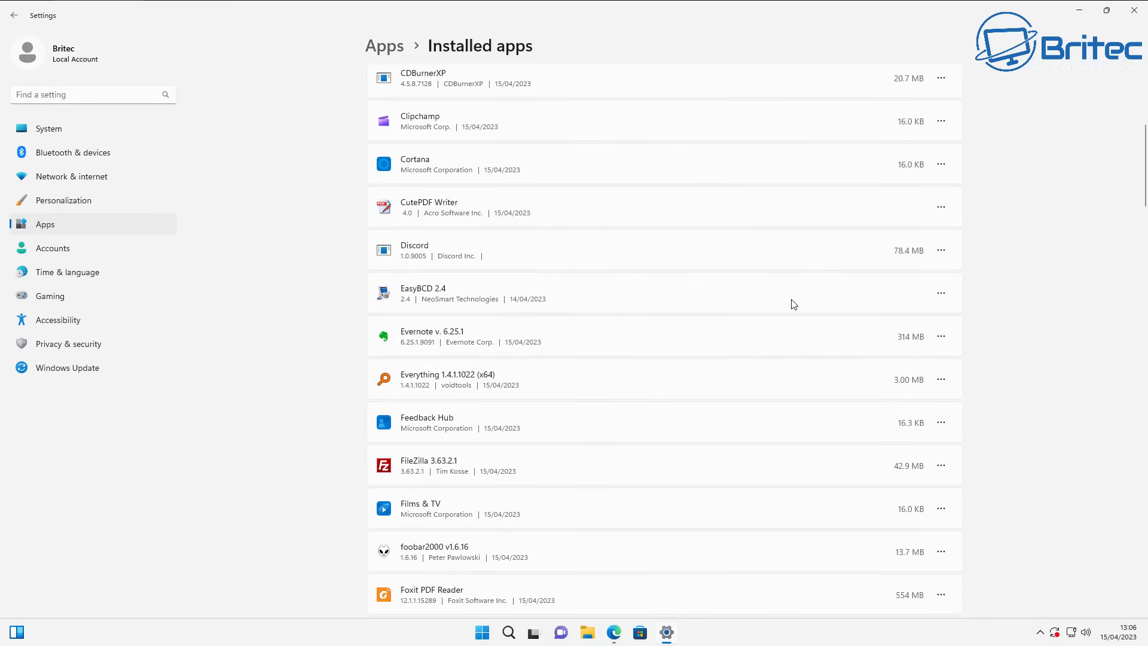
{"action": "scroll", "coordinate": [794, 304], "scroll_direction": "down", "scroll_amount": 2}
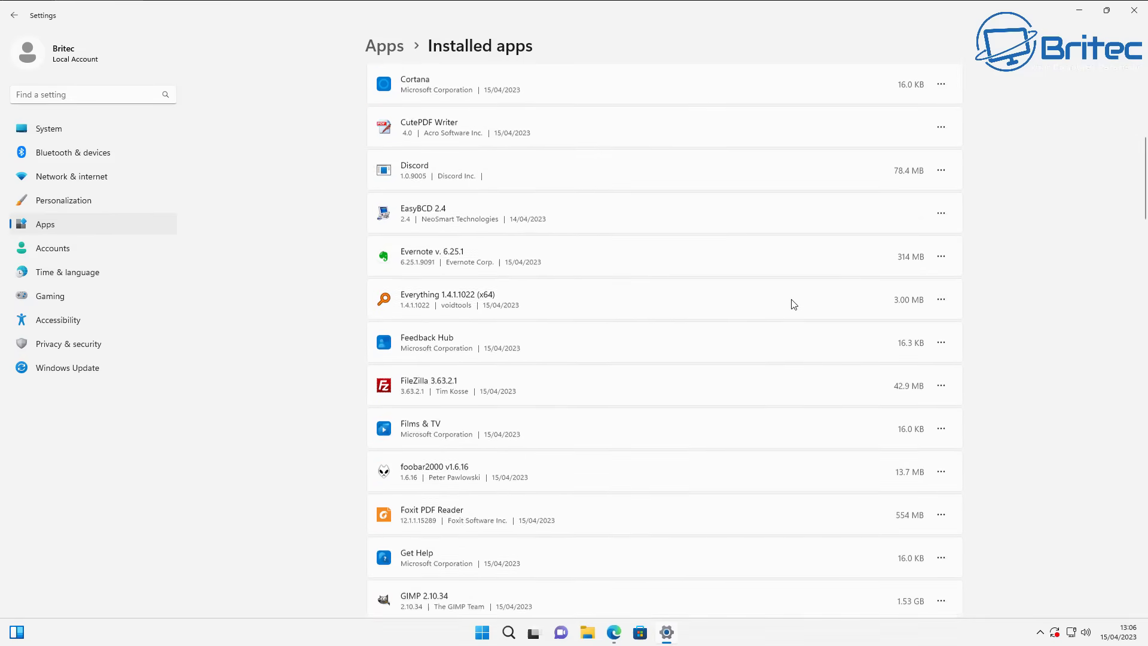
{"action": "left_click", "coordinate": [941, 298]}
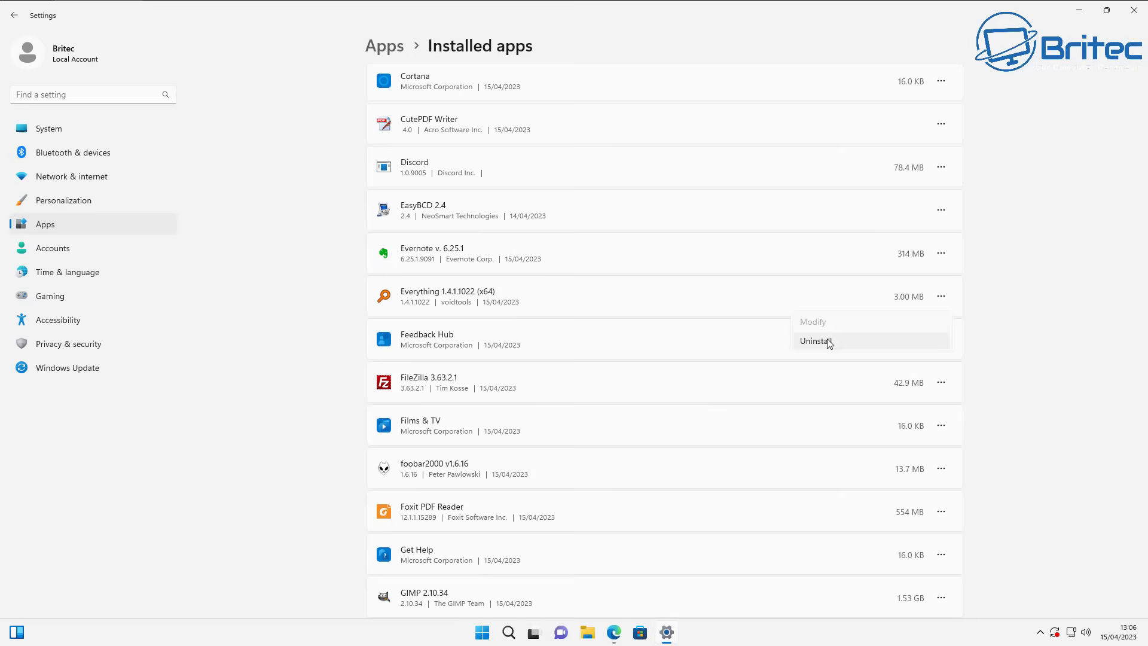
{"action": "left_click", "coordinate": [941, 167]}
{"action": "left_click", "coordinate": [941, 168]}
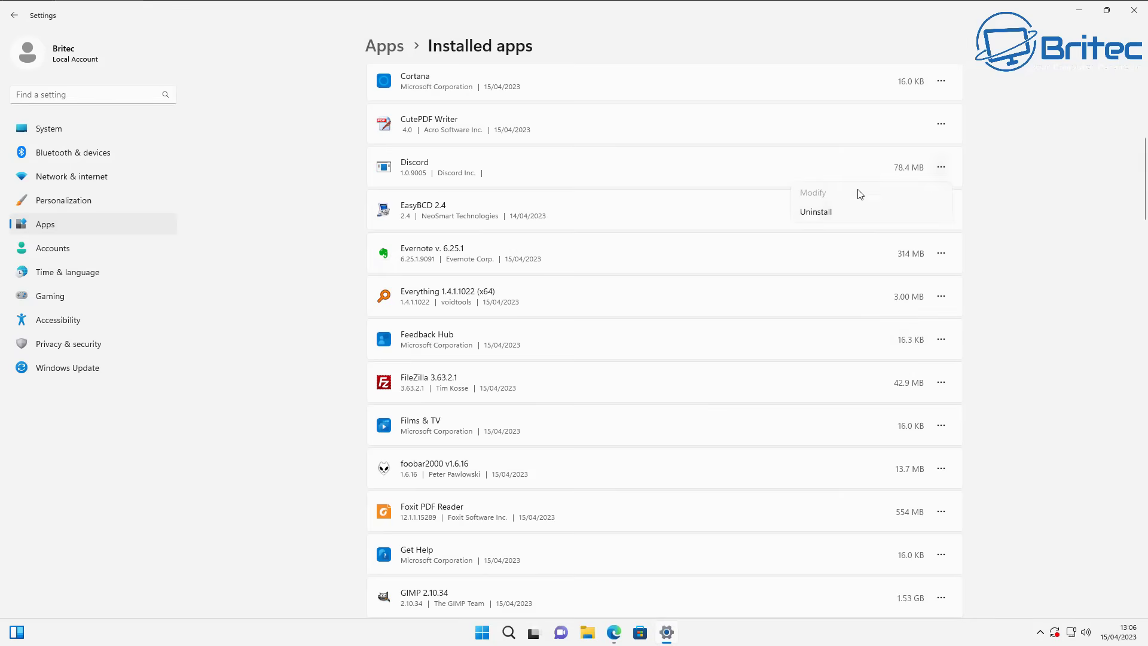
{"action": "left_click", "coordinate": [281, 287]}
{"action": "scroll", "coordinate": [496, 347], "scroll_direction": "down", "scroll_amount": 12}
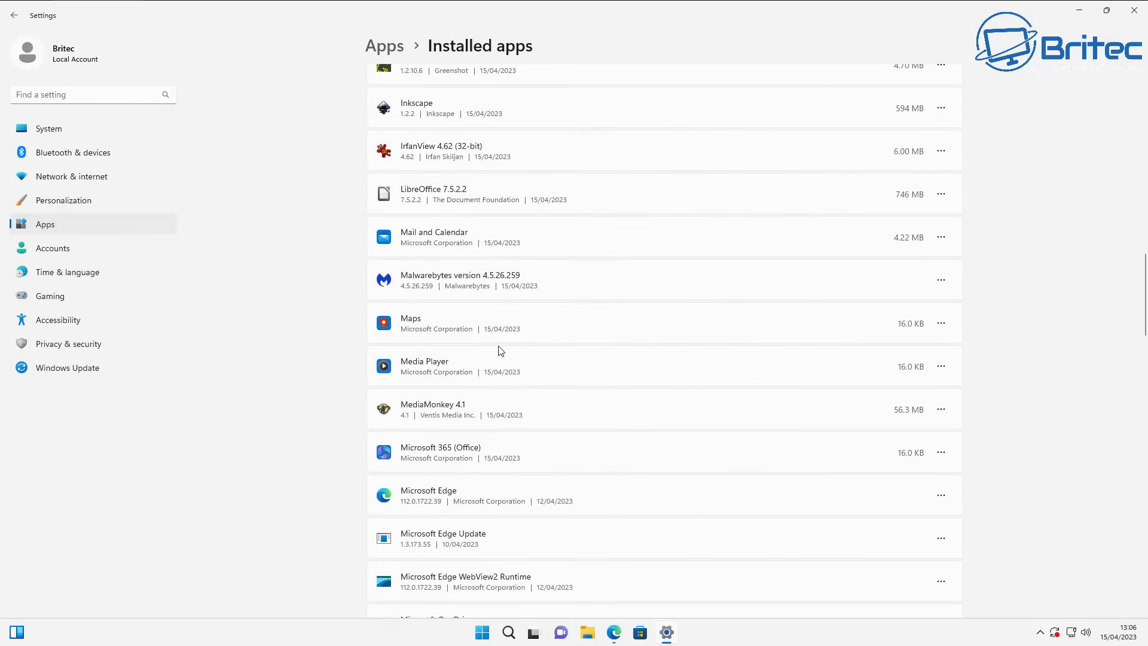
Close Settings and bring back the Bulk Crap Uninstaller site in a maximized Edge window
{"action": "left_click", "coordinate": [1132, 17]}
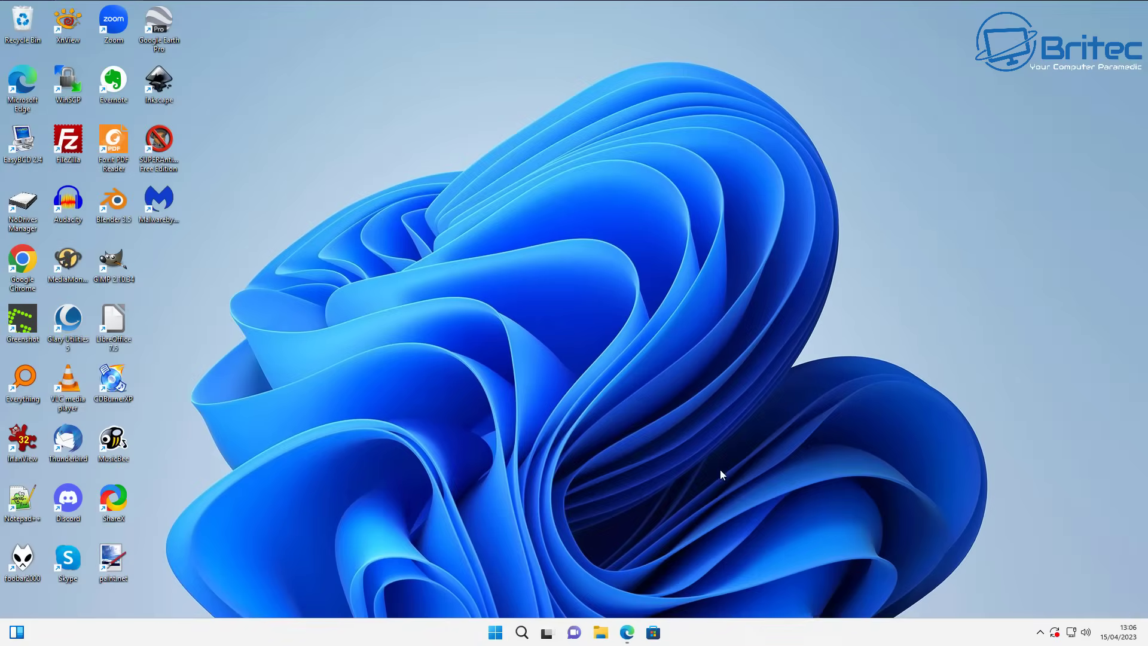
{"action": "left_click", "coordinate": [629, 635]}
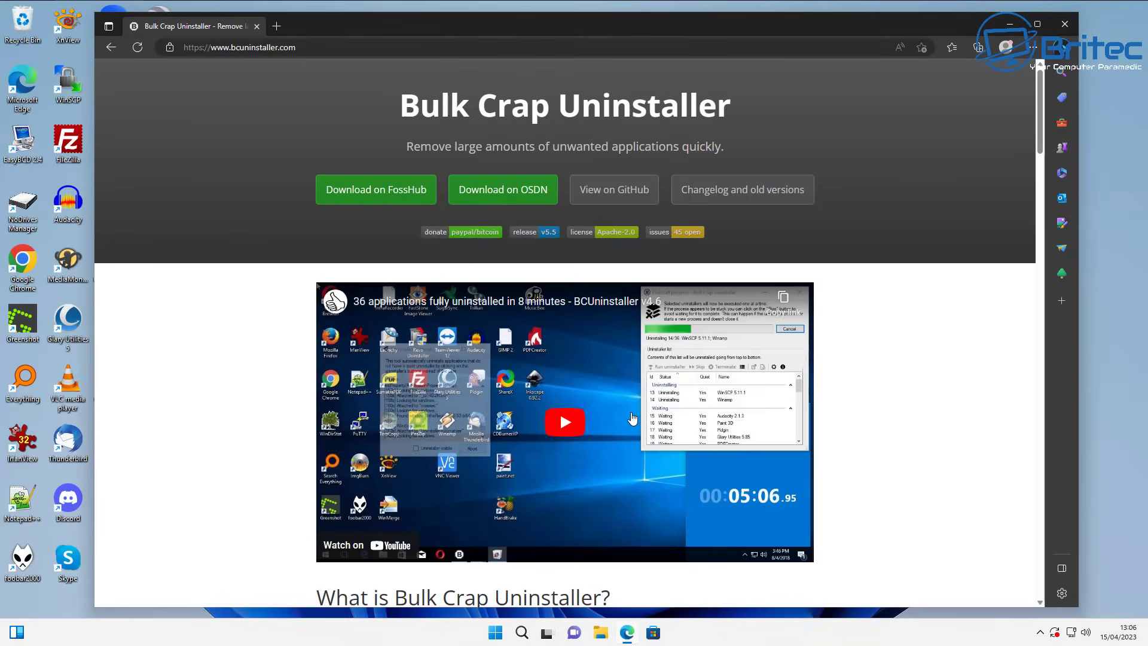
{"action": "left_click", "coordinate": [1037, 24]}
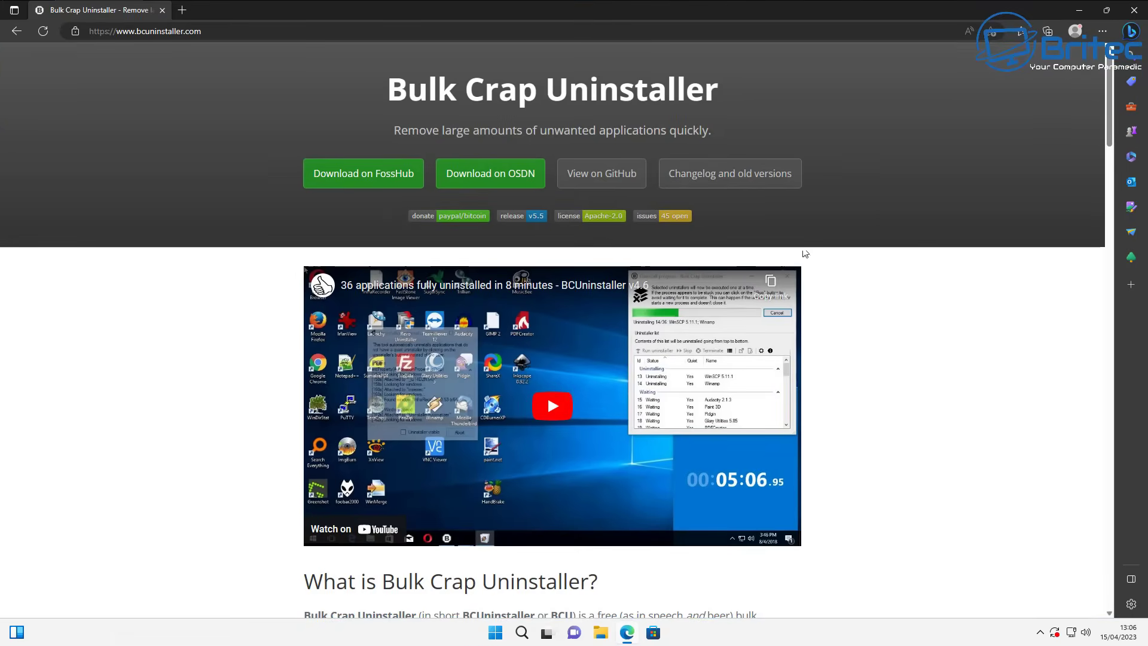
Download the Installer and Portable package from FossHub and run BCUninstaller_5.5_setup.exe
{"action": "left_click", "coordinate": [352, 172]}
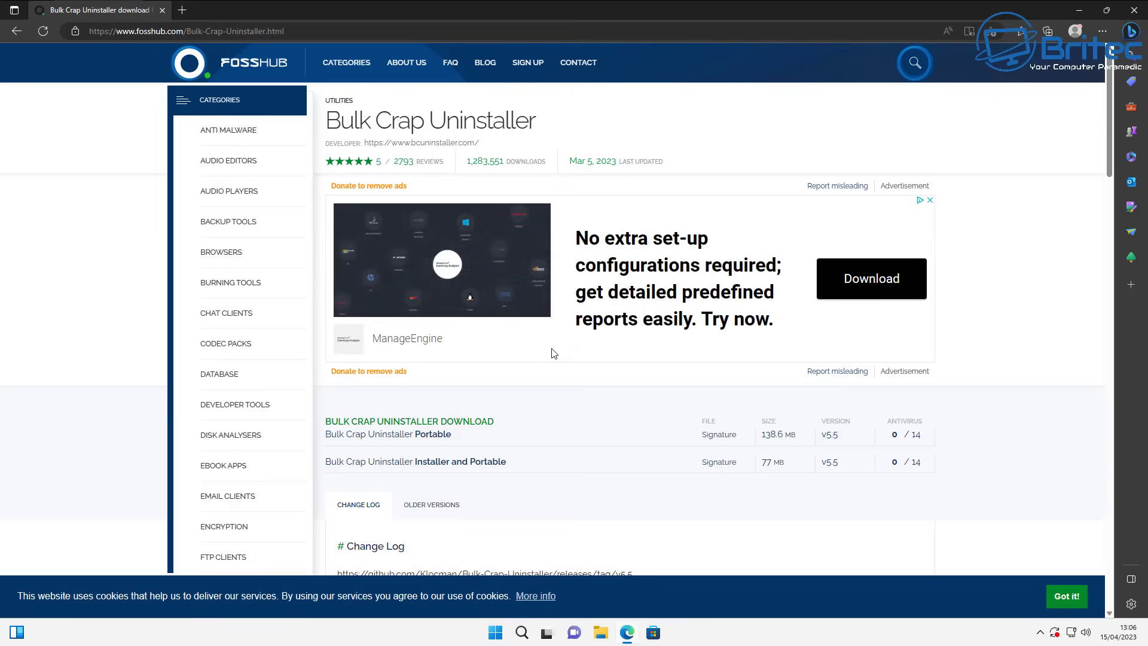
{"action": "scroll", "coordinate": [548, 355], "scroll_direction": "down", "scroll_amount": 3}
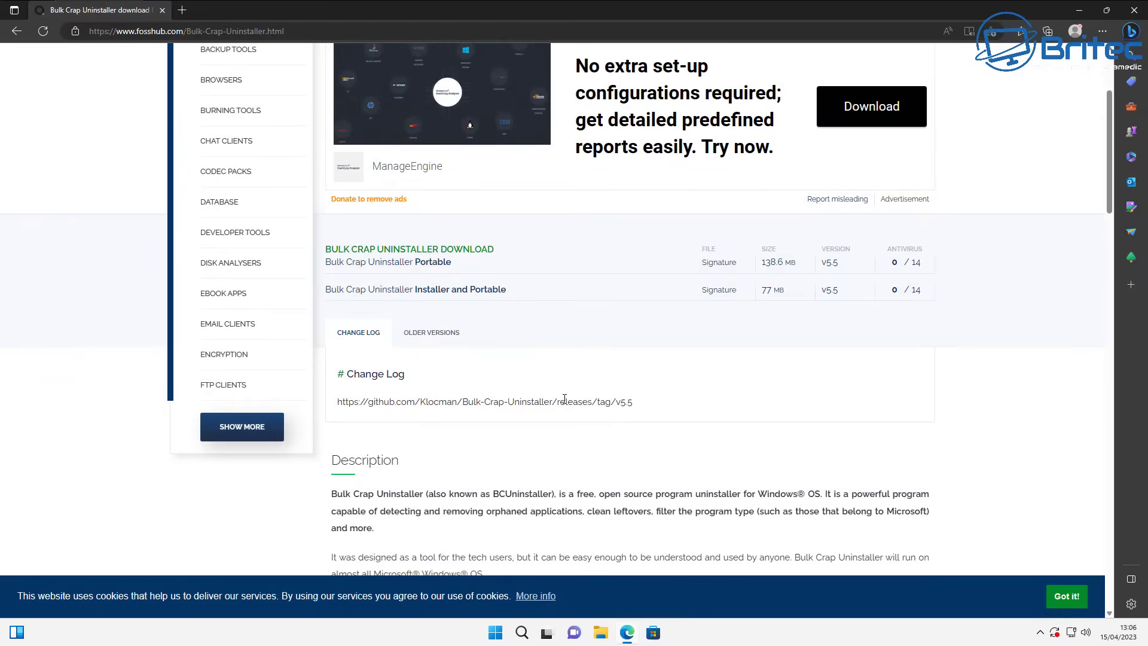
{"action": "scroll", "coordinate": [535, 395], "scroll_direction": "down", "scroll_amount": 6}
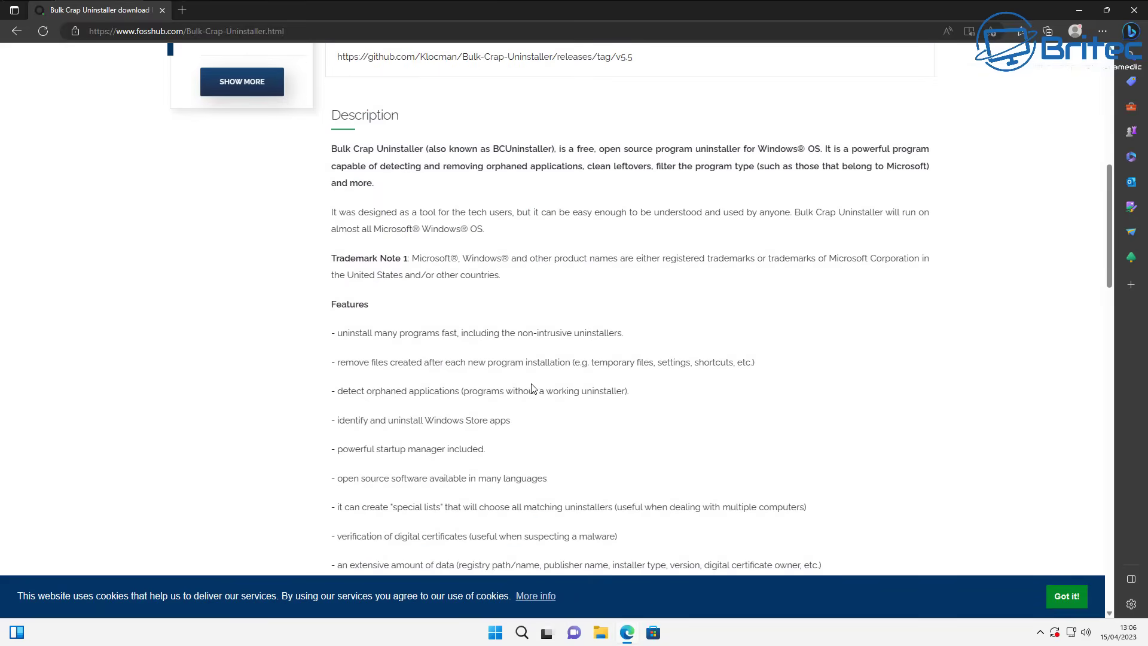
{"action": "scroll", "coordinate": [532, 387], "scroll_direction": "up", "scroll_amount": 4}
{"action": "scroll", "coordinate": [530, 387], "scroll_direction": "up", "scroll_amount": 3}
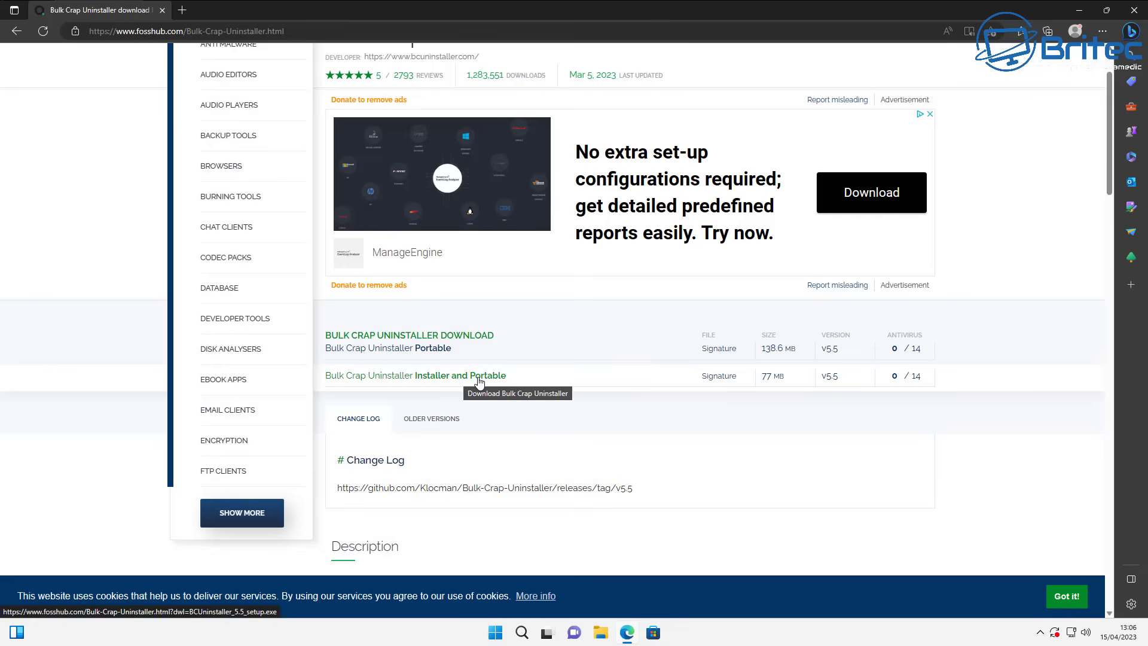
{"action": "left_click", "coordinate": [478, 381]}
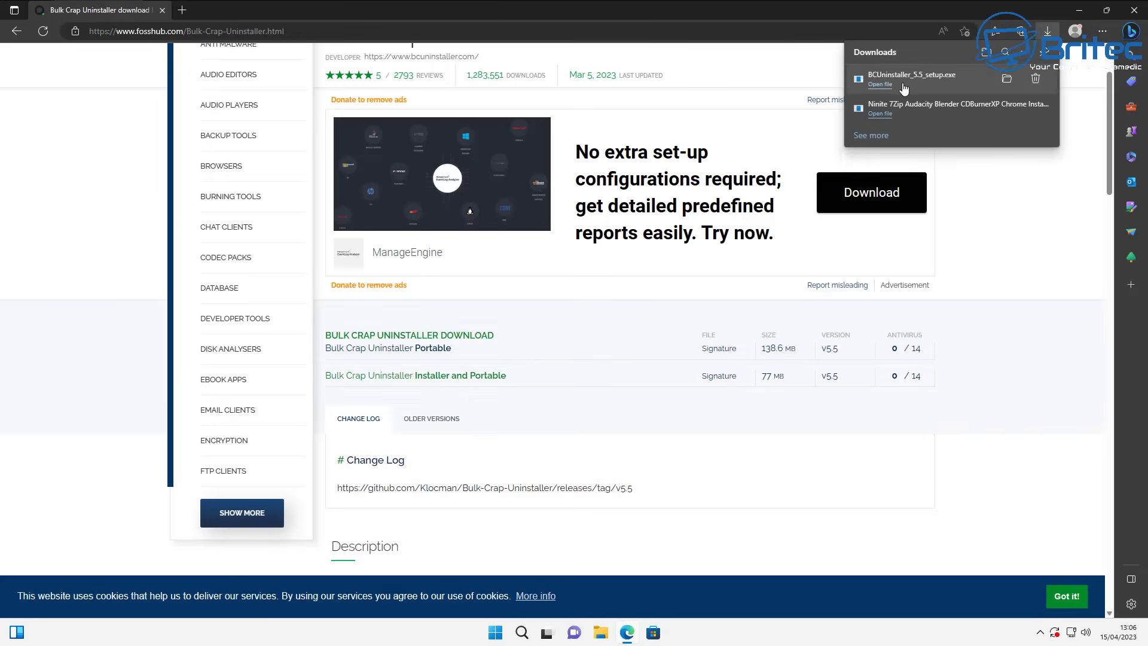
{"action": "left_click", "coordinate": [903, 88]}
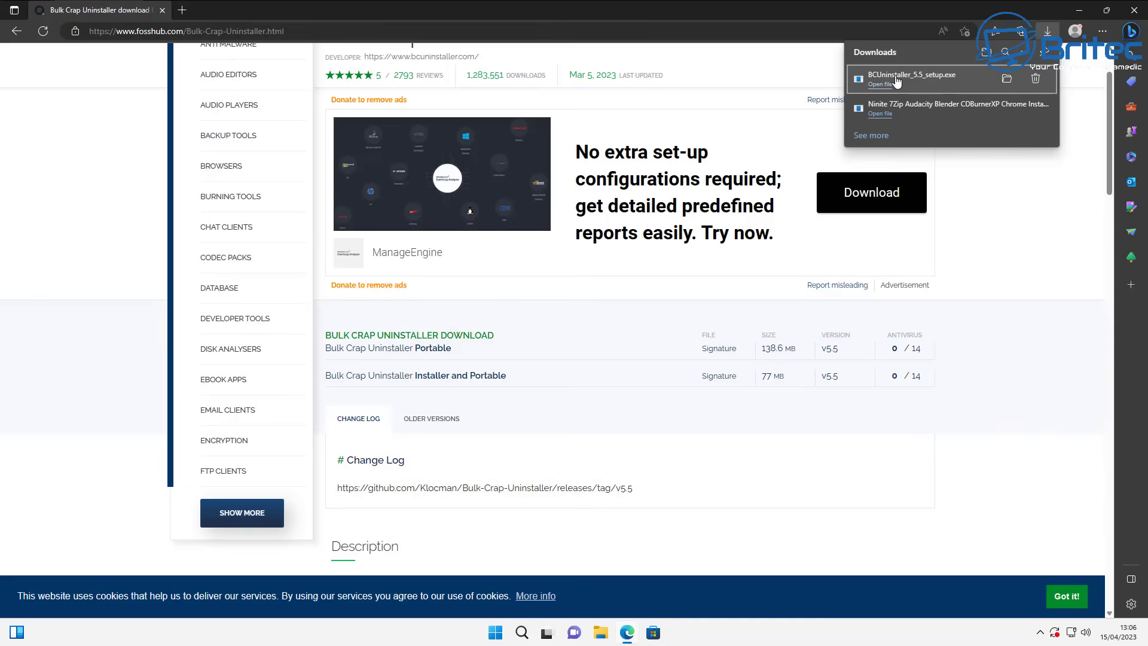
{"action": "left_click", "coordinate": [906, 82]}
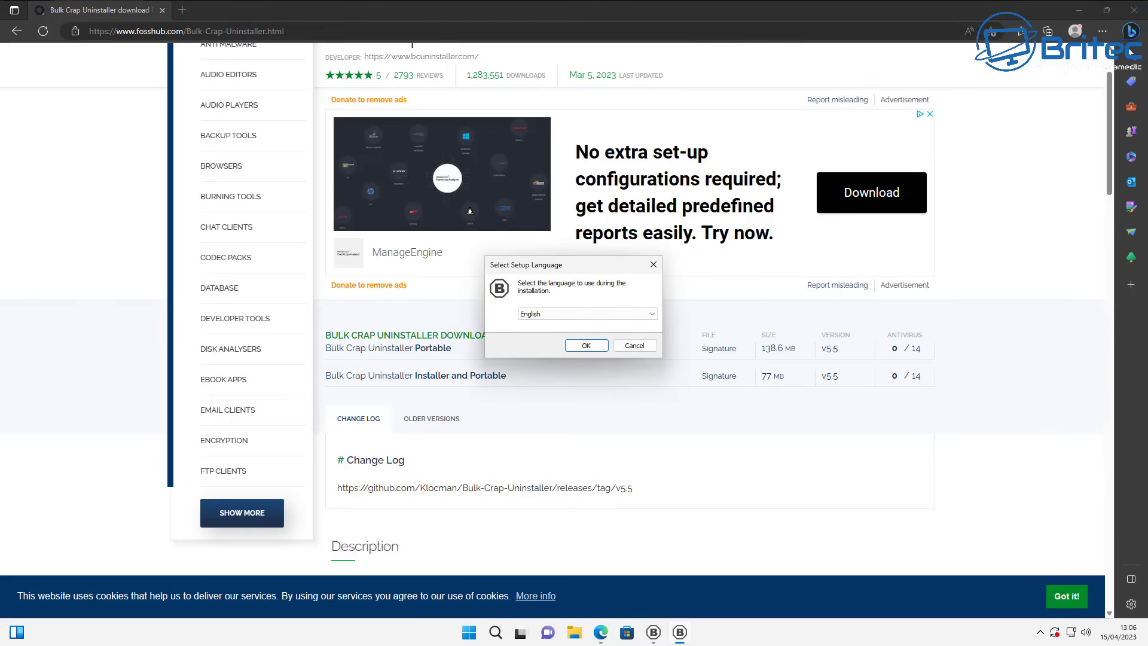
Choose English, Standard Installation, and accept the BCUninstaller licence agreement
{"action": "left_click", "coordinate": [1085, 12]}
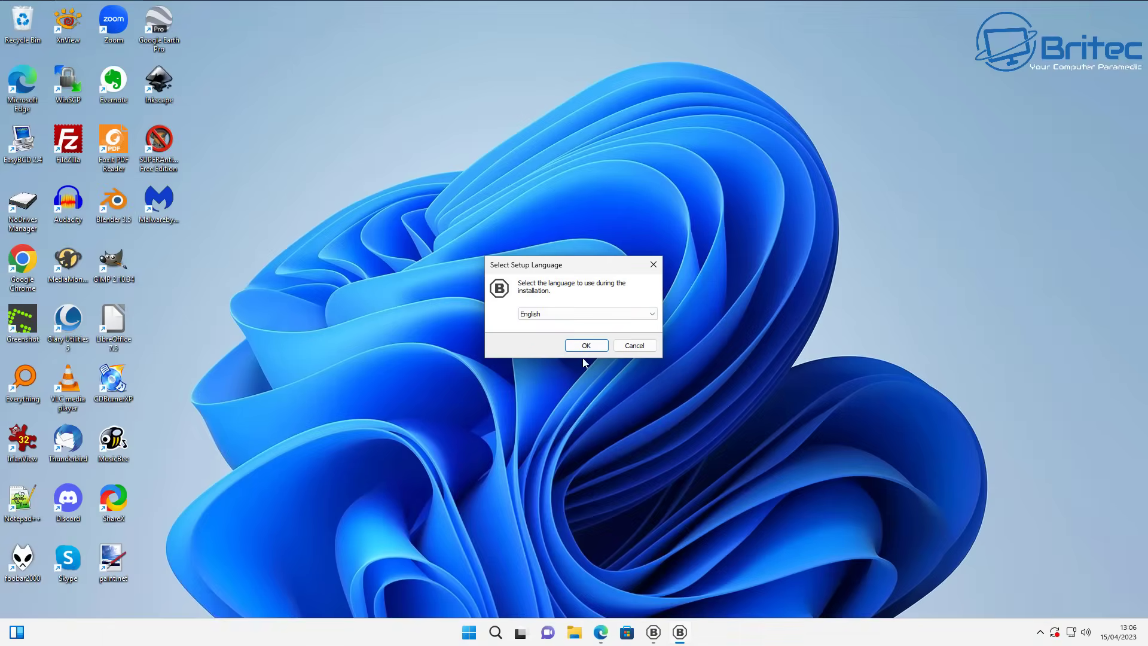
{"action": "left_click", "coordinate": [585, 345]}
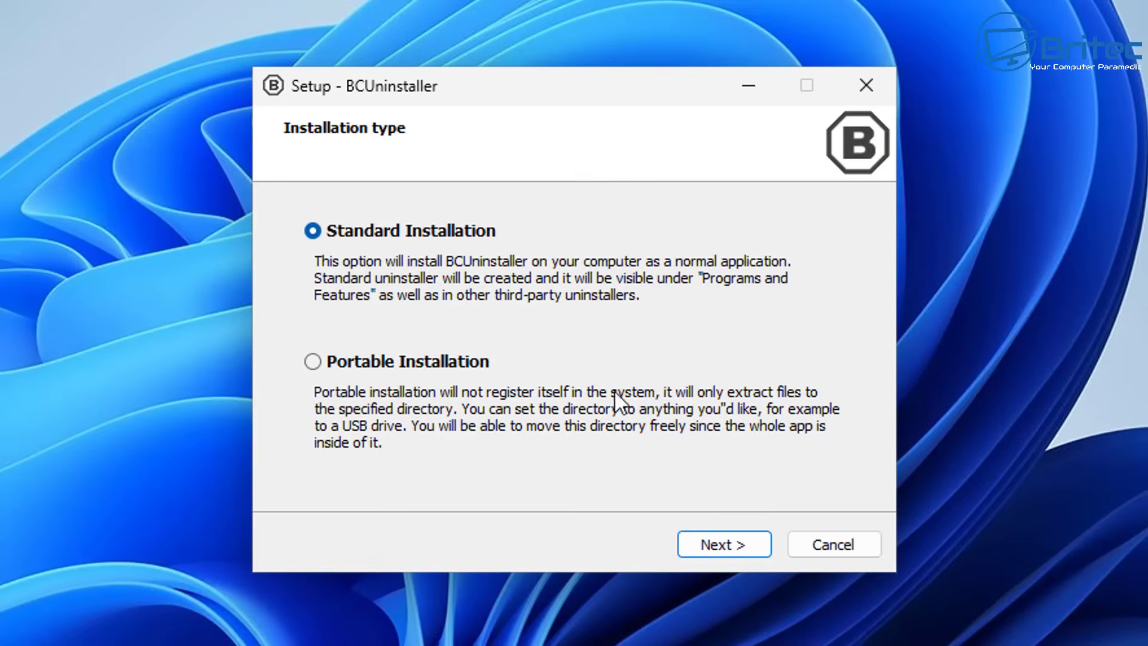
{"action": "left_click", "coordinate": [740, 539]}
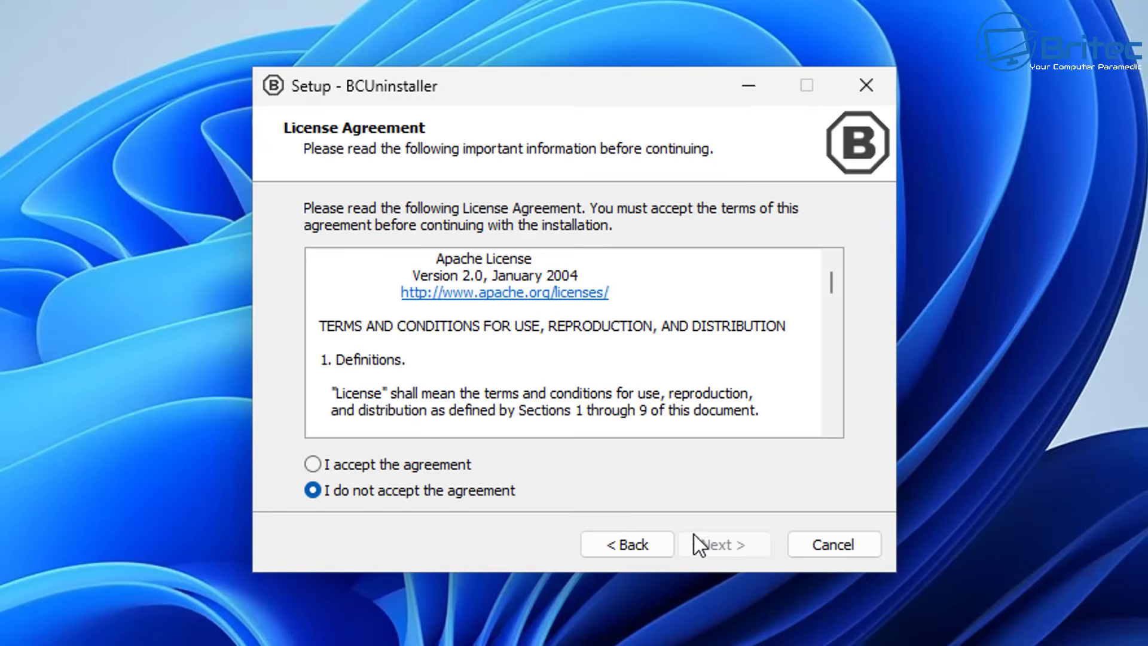
{"action": "left_click", "coordinate": [334, 463]}
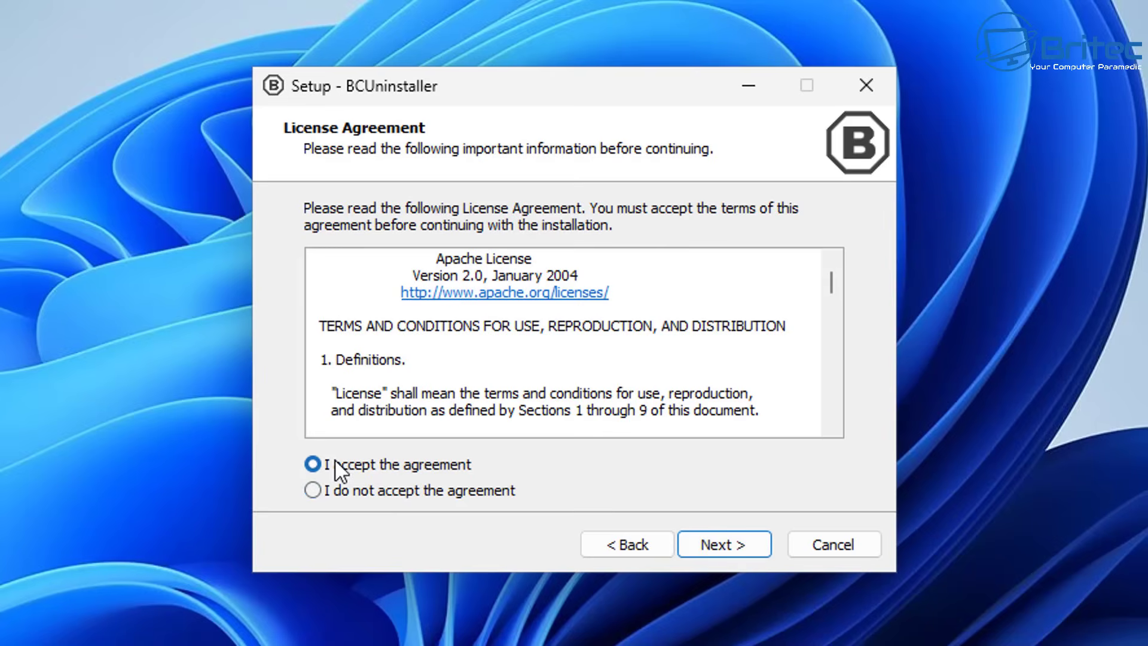
{"action": "left_click", "coordinate": [701, 542]}
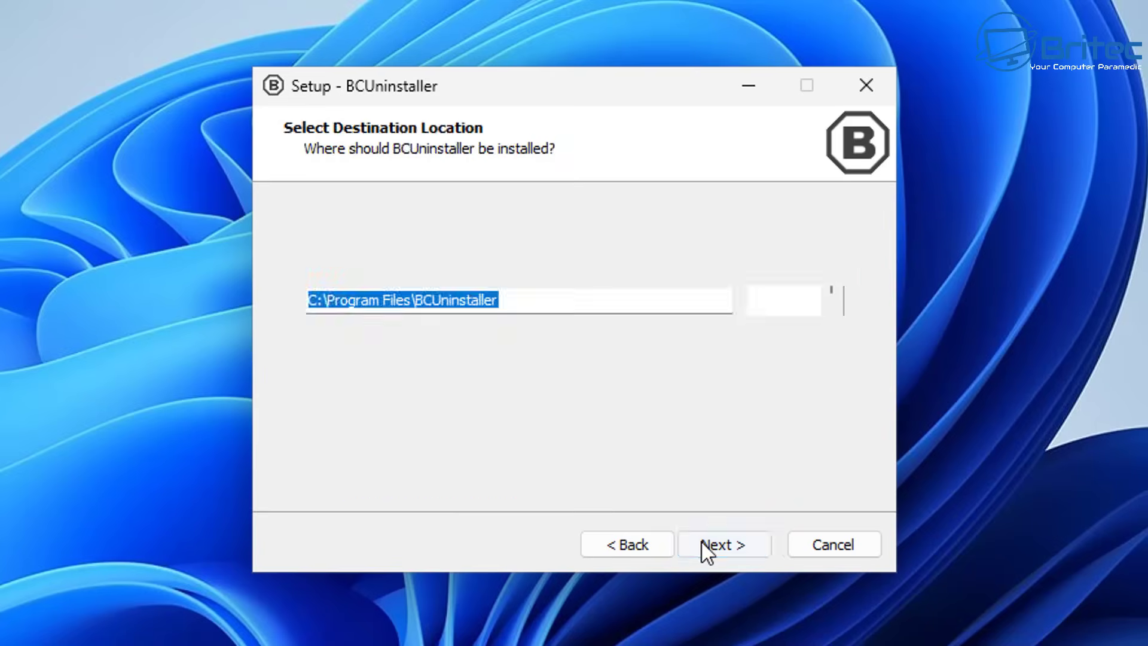
Keep the default location, components and shortcuts folder, install, and launch BCUninstaller
{"action": "left_click", "coordinate": [733, 541]}
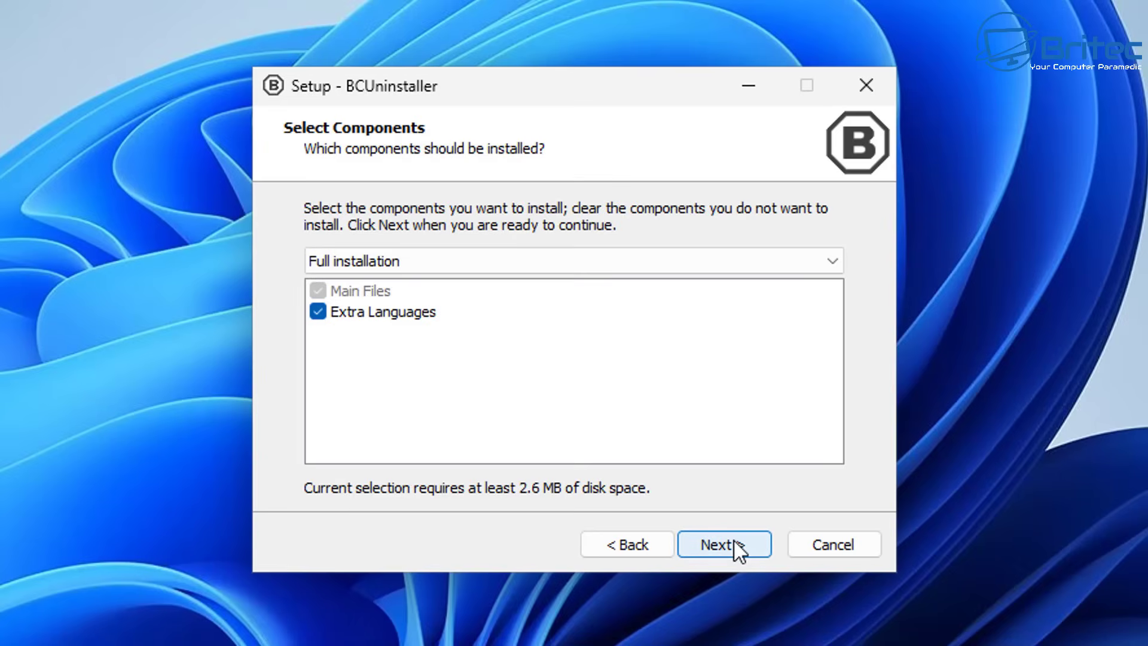
{"action": "left_click", "coordinate": [734, 540]}
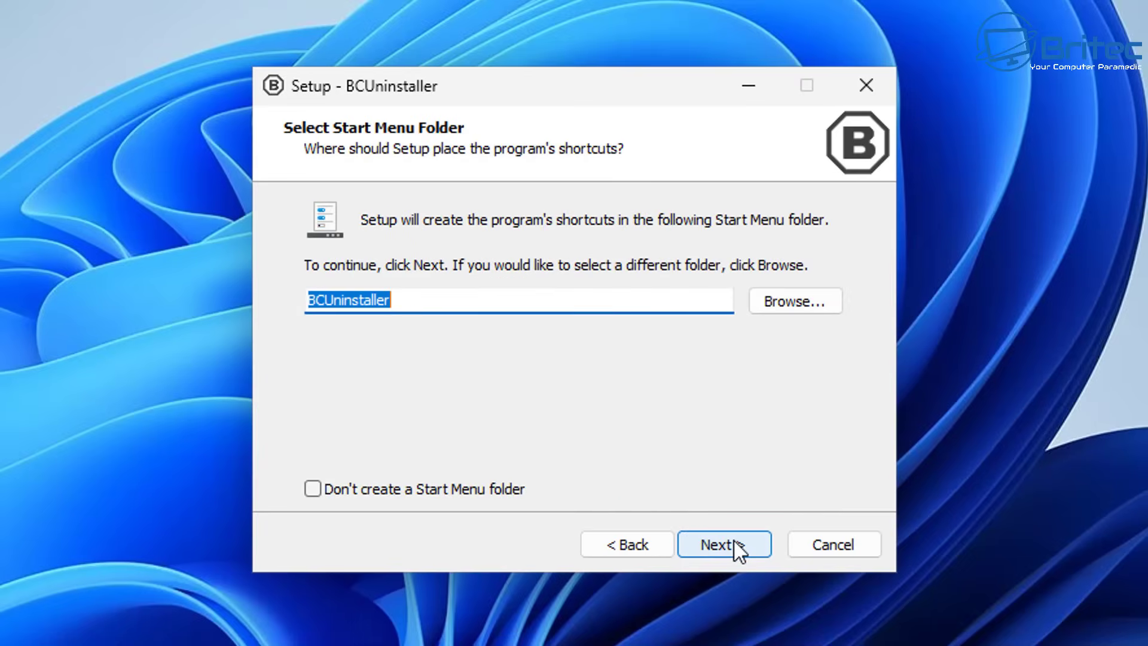
{"action": "left_click", "coordinate": [734, 540]}
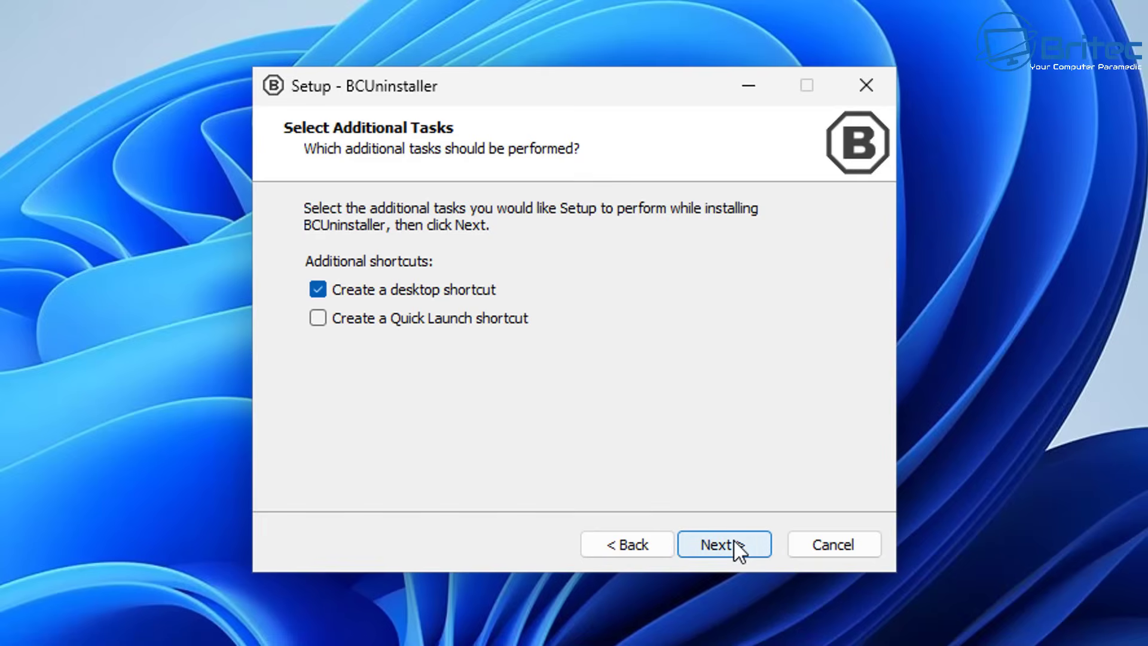
{"action": "left_click", "coordinate": [734, 540]}
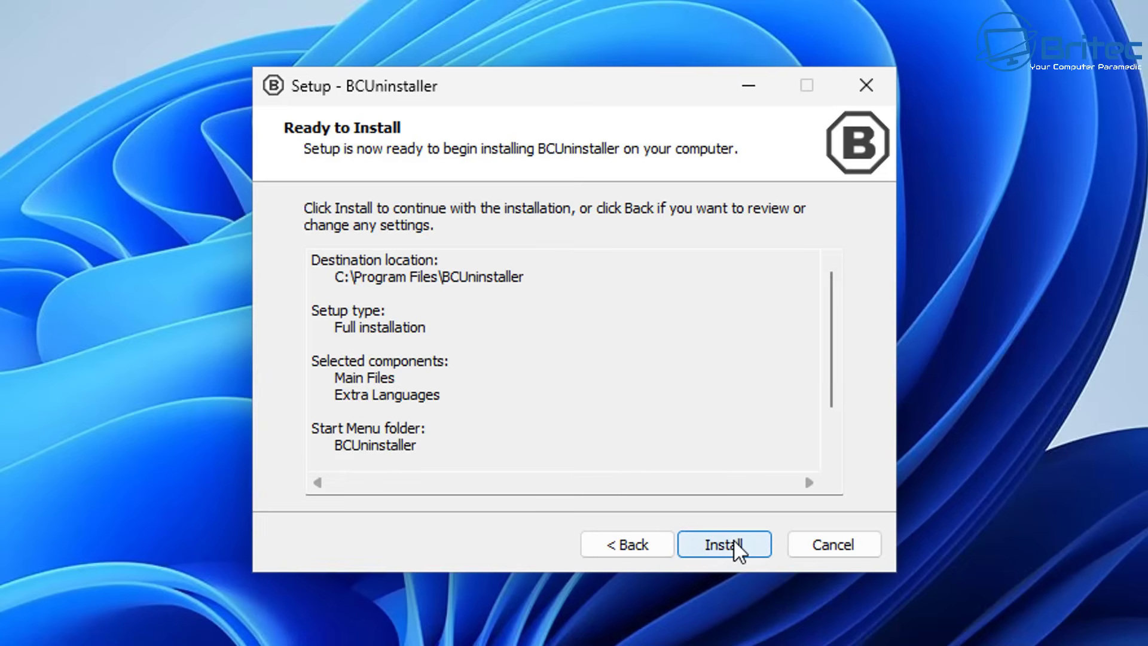
{"action": "left_click", "coordinate": [731, 540]}
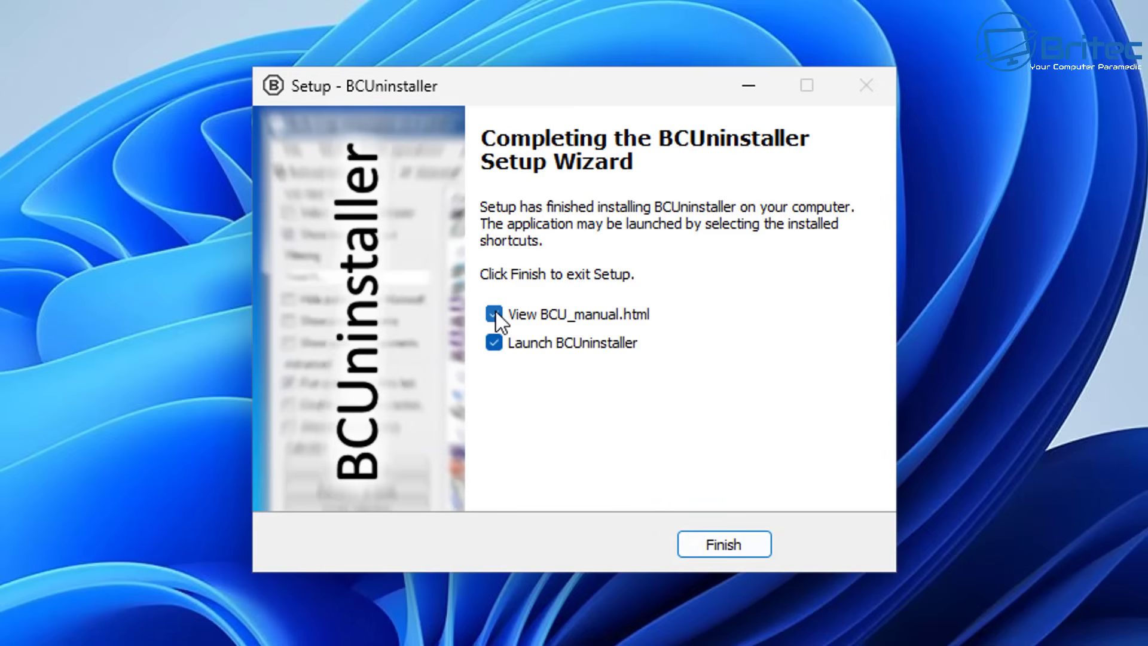
{"action": "left_click", "coordinate": [723, 544]}
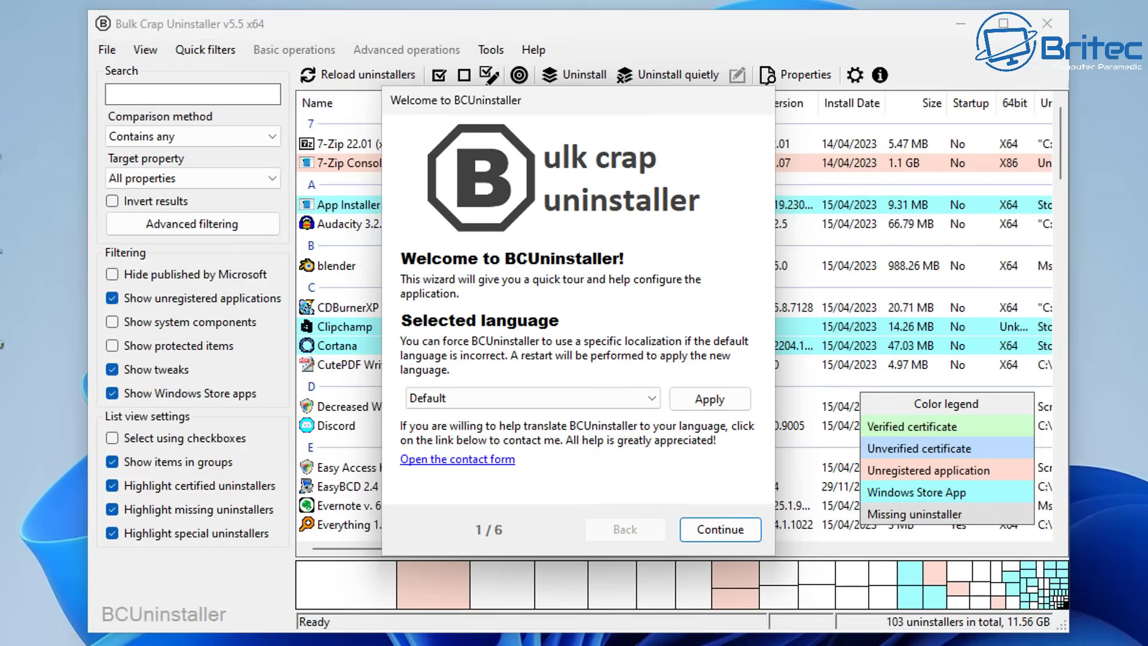
Keep the wizard's interface language set to Default
{"action": "left_click", "coordinate": [651, 405]}
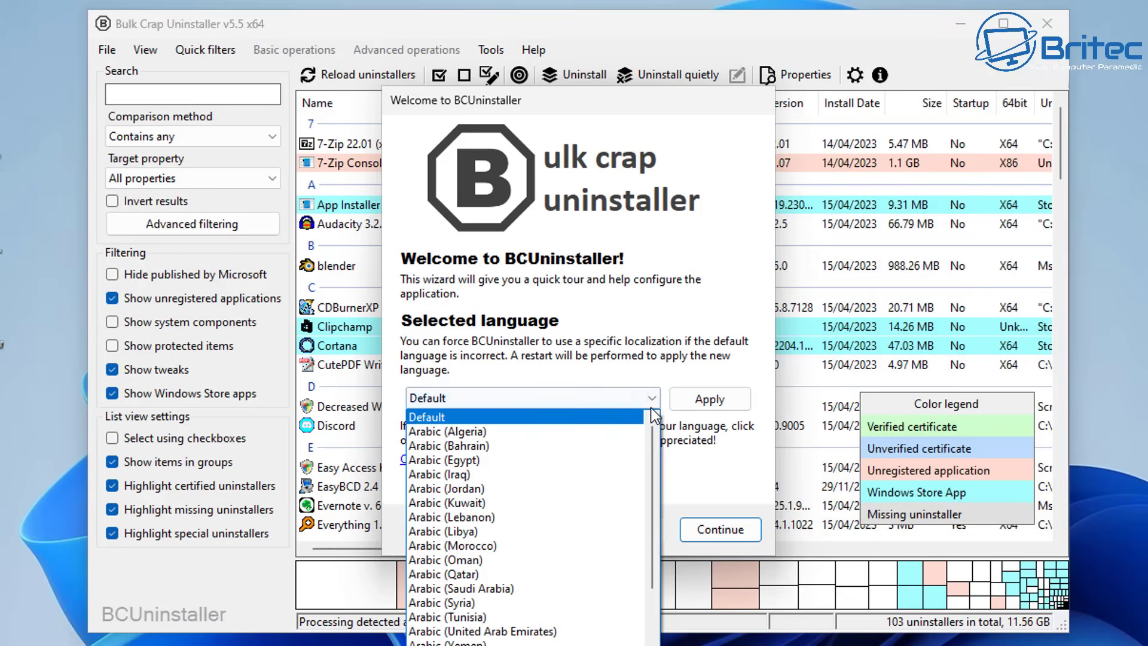
{"action": "left_click", "coordinate": [650, 408]}
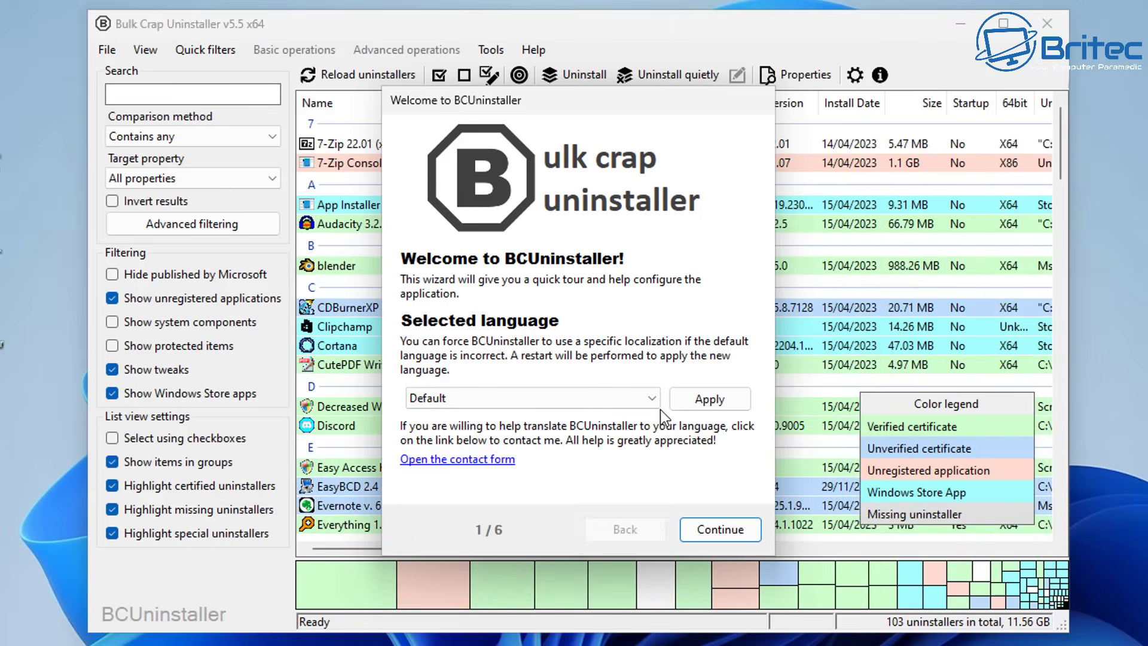
{"action": "left_click", "coordinate": [650, 401]}
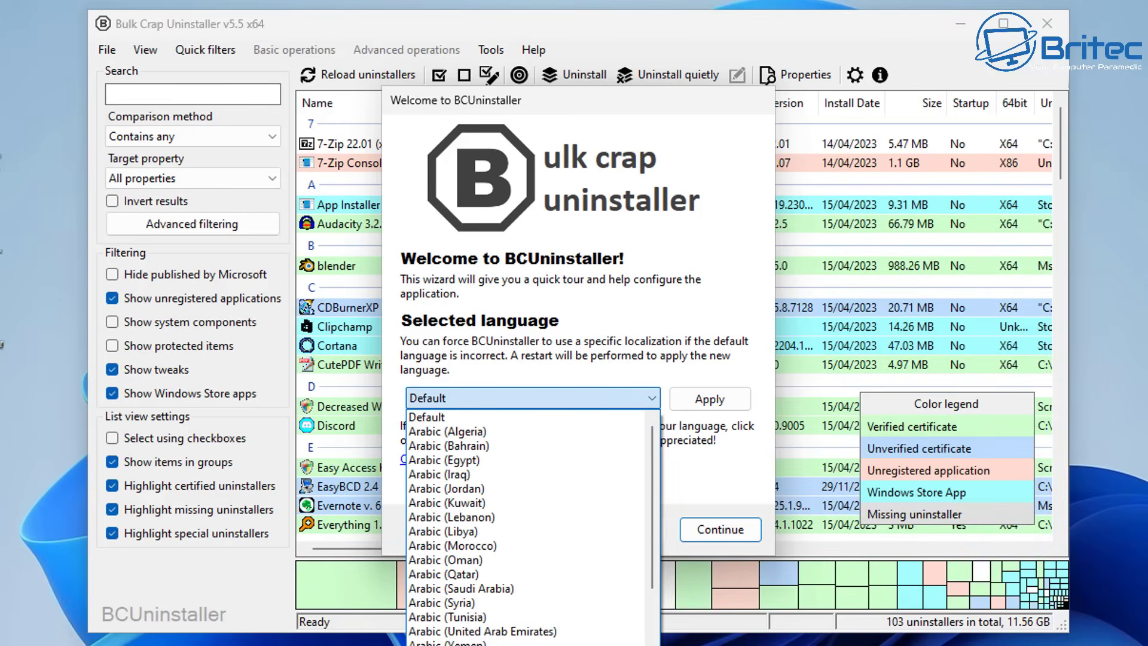
{"action": "left_click", "coordinate": [717, 394]}
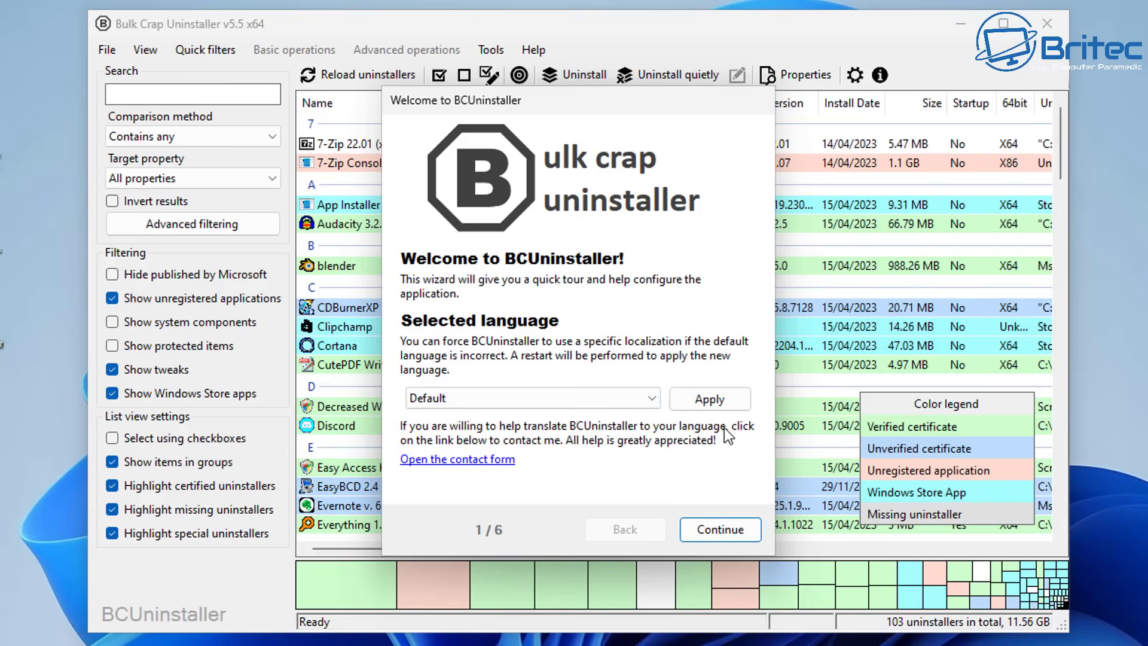
Turn on 'Select using checkboxes' in the list view settings
{"action": "left_click", "coordinate": [730, 530]}
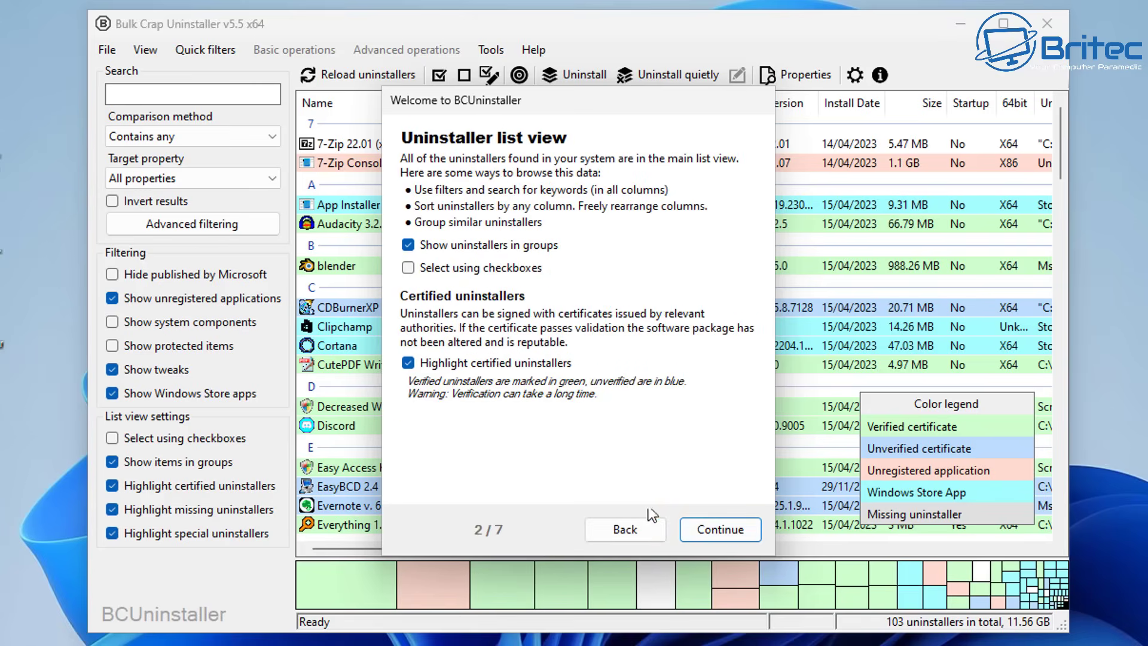
{"action": "left_click", "coordinate": [408, 268]}
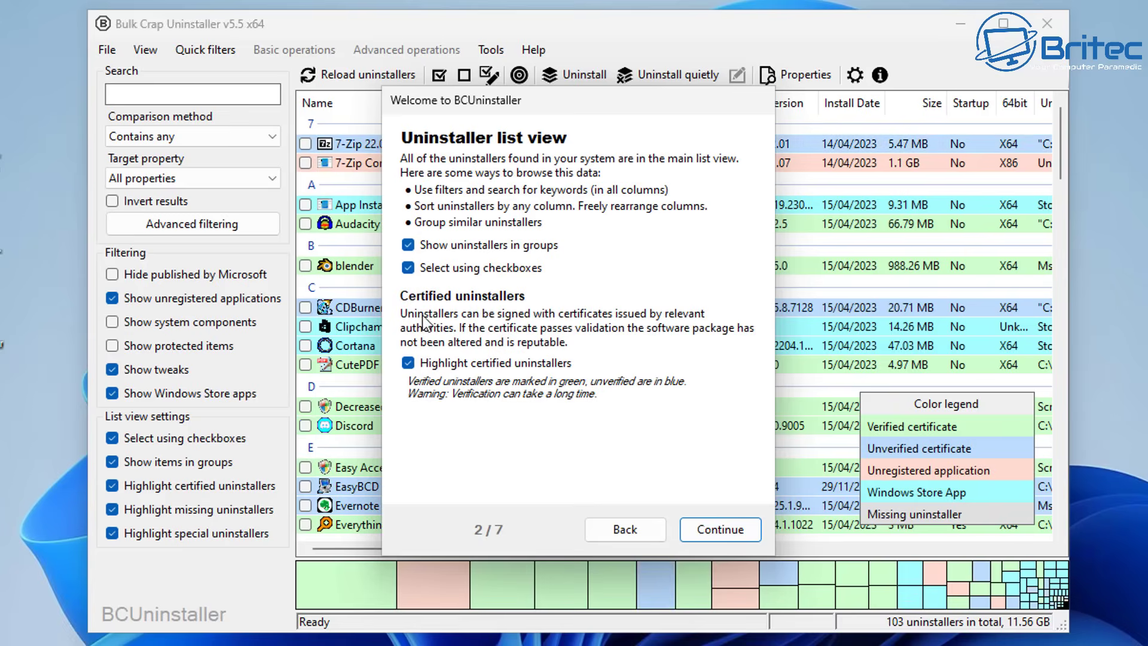
{"action": "left_click", "coordinate": [409, 268]}
{"action": "left_click", "coordinate": [409, 268]}
{"action": "left_click", "coordinate": [409, 268]}
{"action": "left_click", "coordinate": [409, 268]}
{"action": "left_click", "coordinate": [410, 269]}
{"action": "left_click", "coordinate": [409, 268]}
Show uninstallers marked as system components and as protected
{"action": "left_click", "coordinate": [721, 529]}
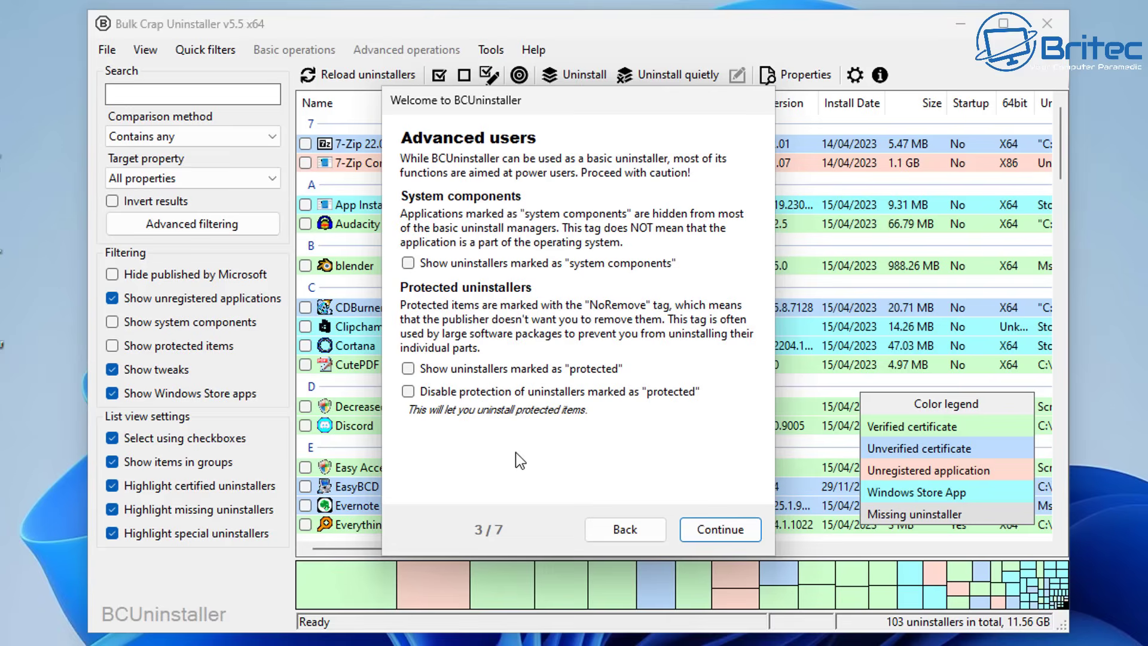
{"action": "left_click", "coordinate": [409, 263]}
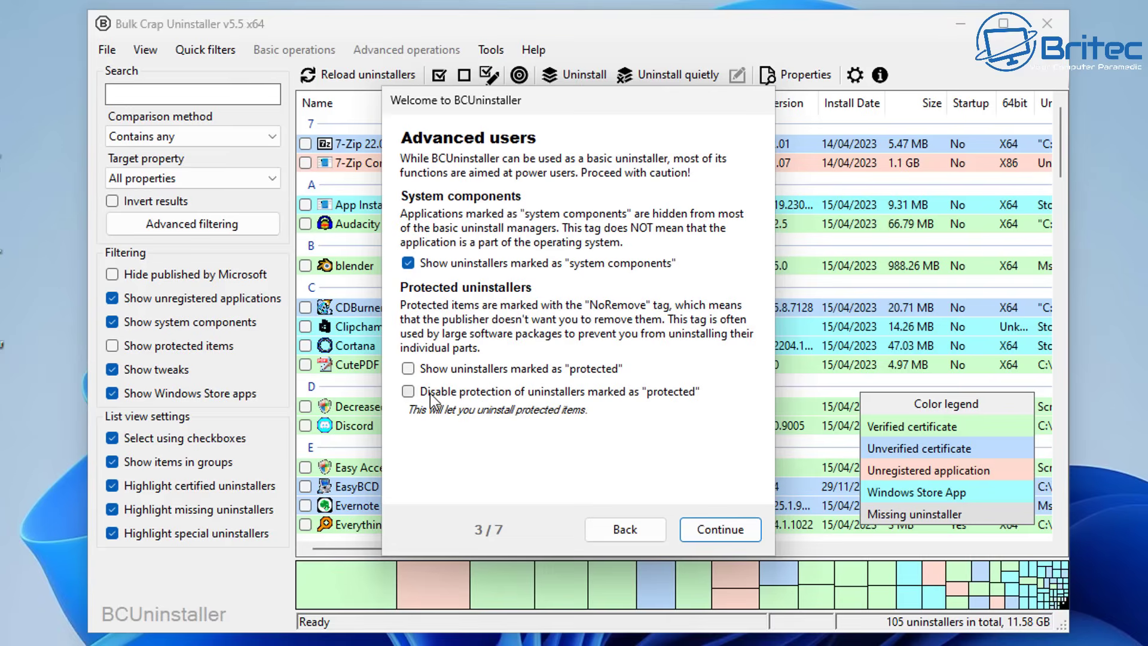
{"action": "left_click", "coordinate": [408, 369]}
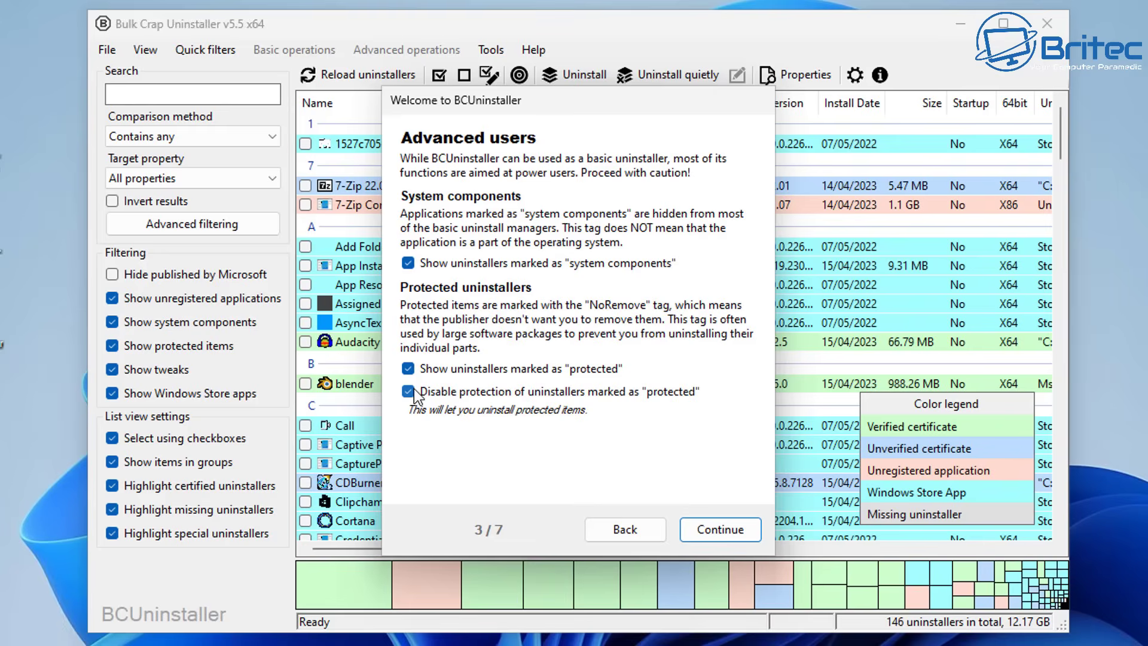
{"action": "left_click", "coordinate": [746, 532]}
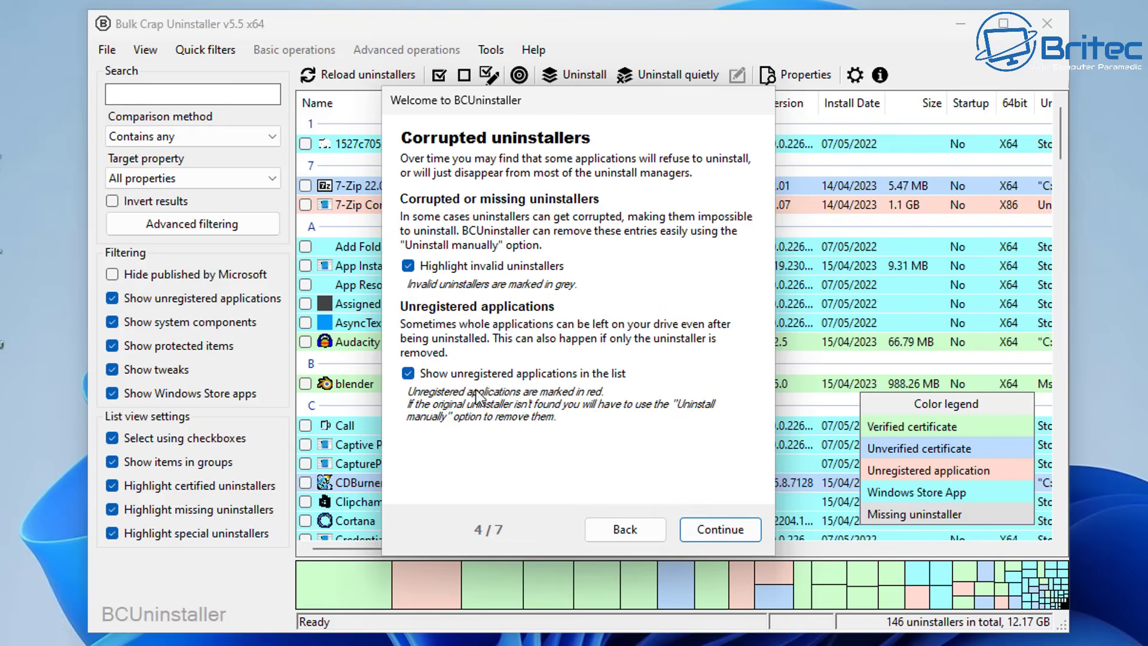
Finish first-run setup and close the welcome window so it won't reappear
{"action": "left_click", "coordinate": [712, 536]}
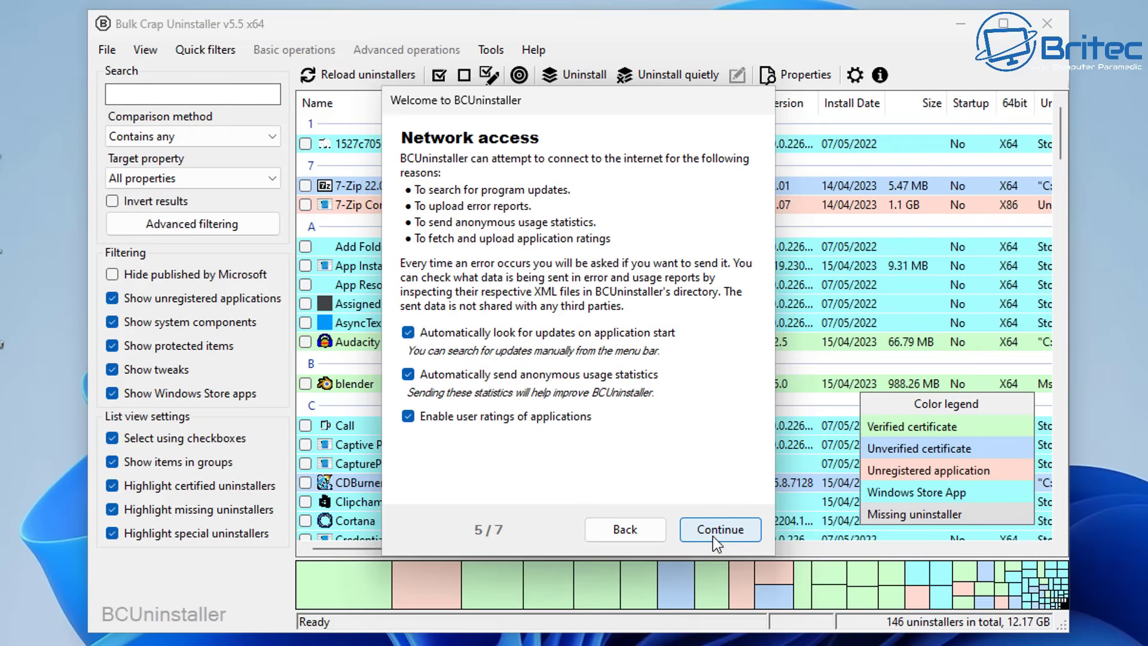
{"action": "left_click", "coordinate": [712, 536]}
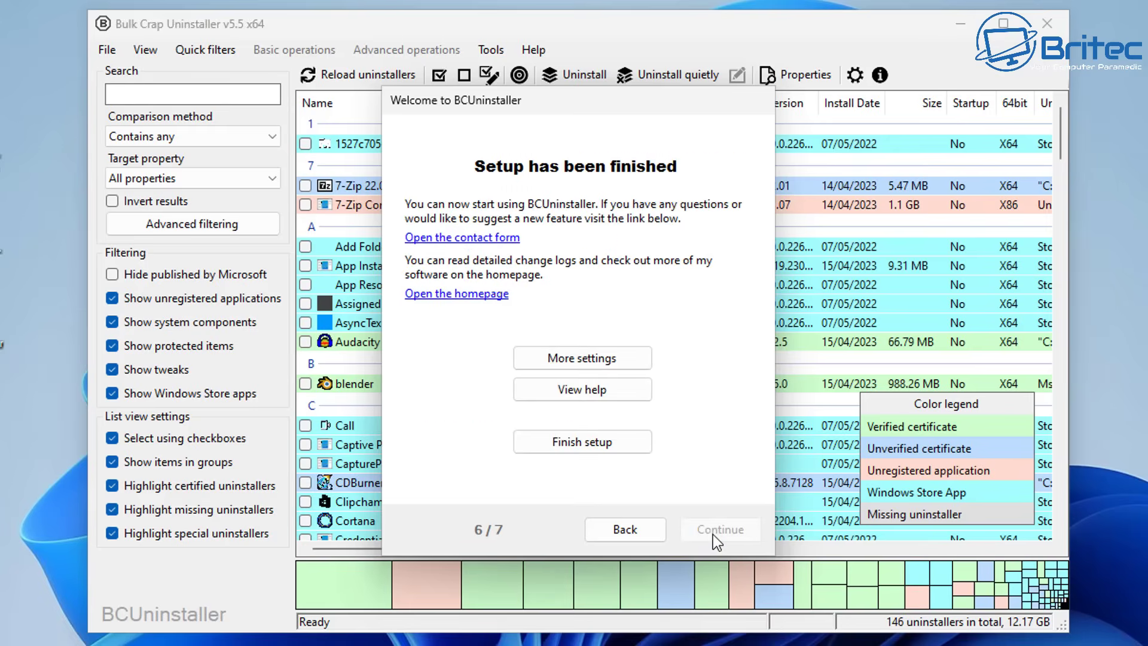
{"action": "left_click", "coordinate": [590, 443]}
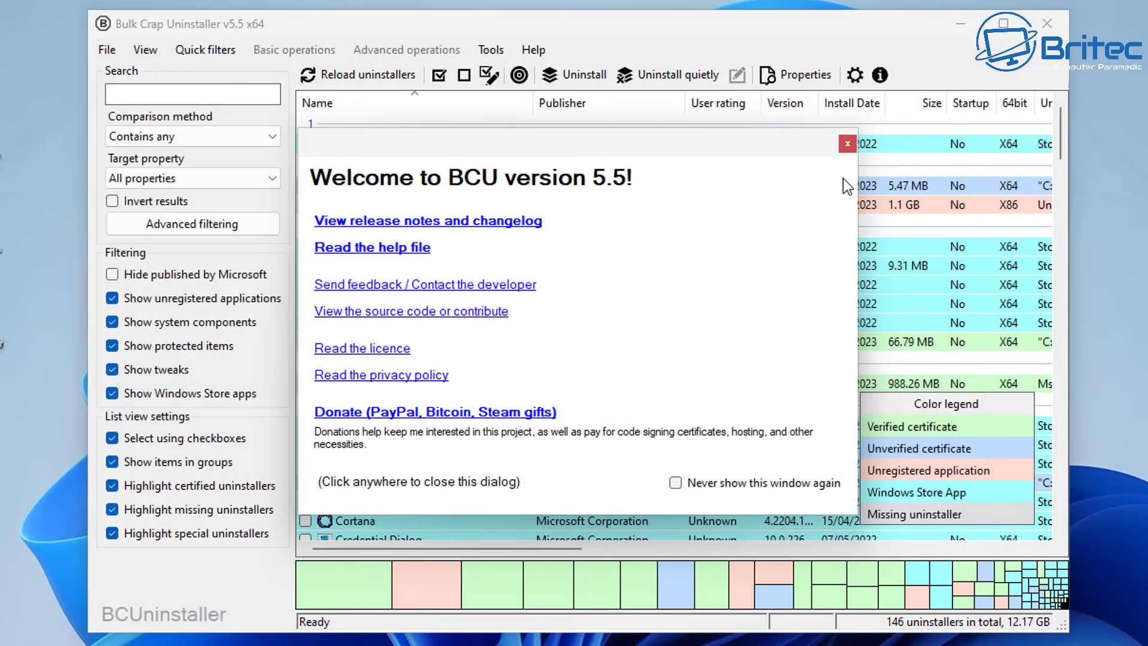
{"action": "left_click", "coordinate": [675, 484]}
{"action": "left_click", "coordinate": [846, 144]}
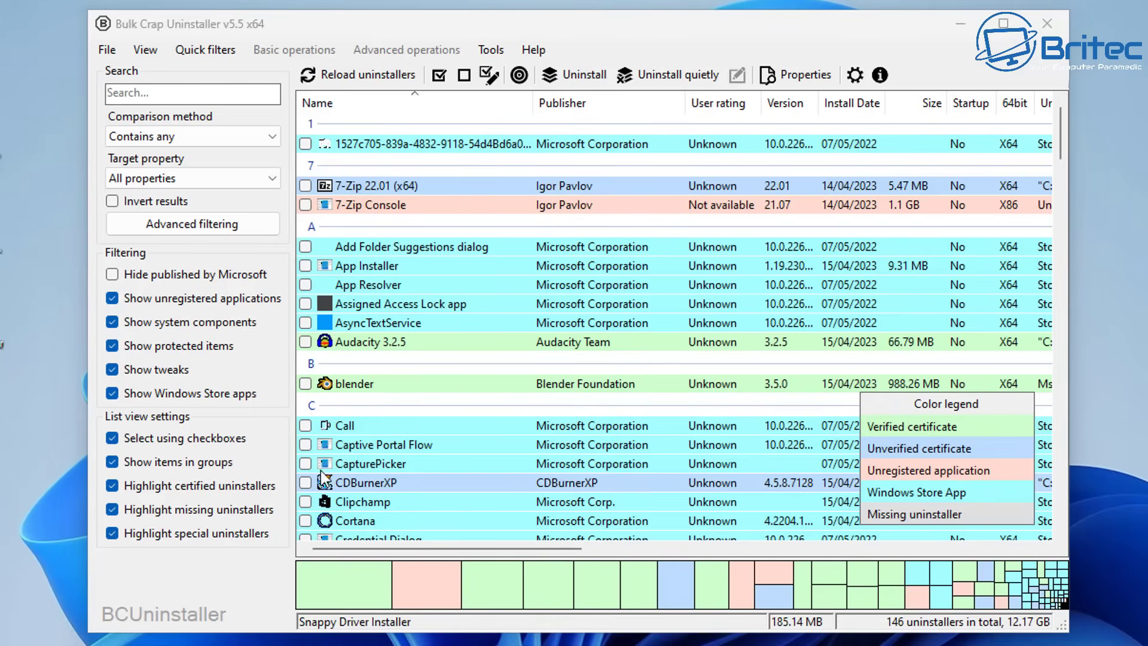
Tick Audacity 3.2.5, blender, CDBurnerXP and Clipchamp for removal
{"action": "left_click", "coordinate": [306, 342]}
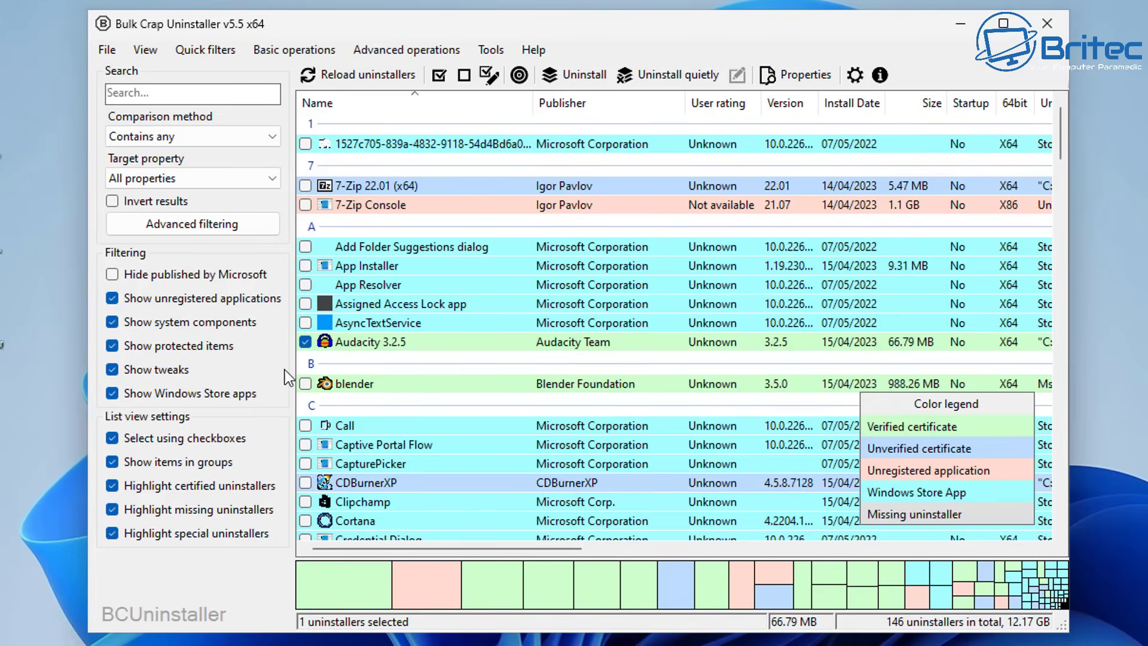
{"action": "left_click", "coordinate": [302, 386]}
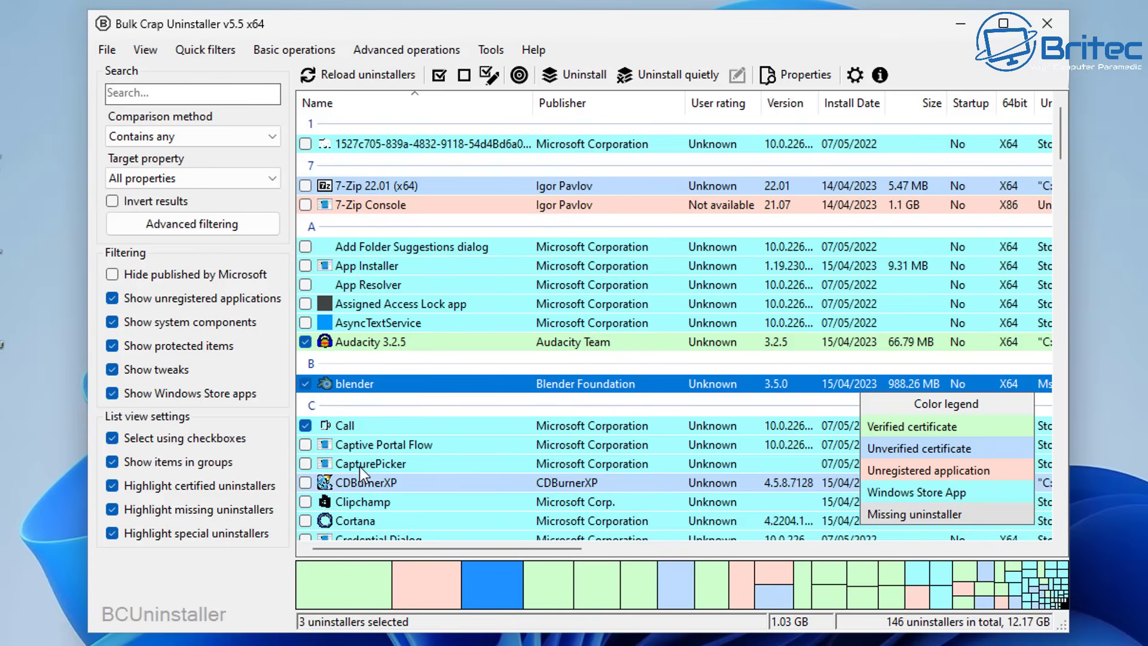
{"action": "scroll", "coordinate": [360, 467], "scroll_direction": "down", "scroll_amount": 1}
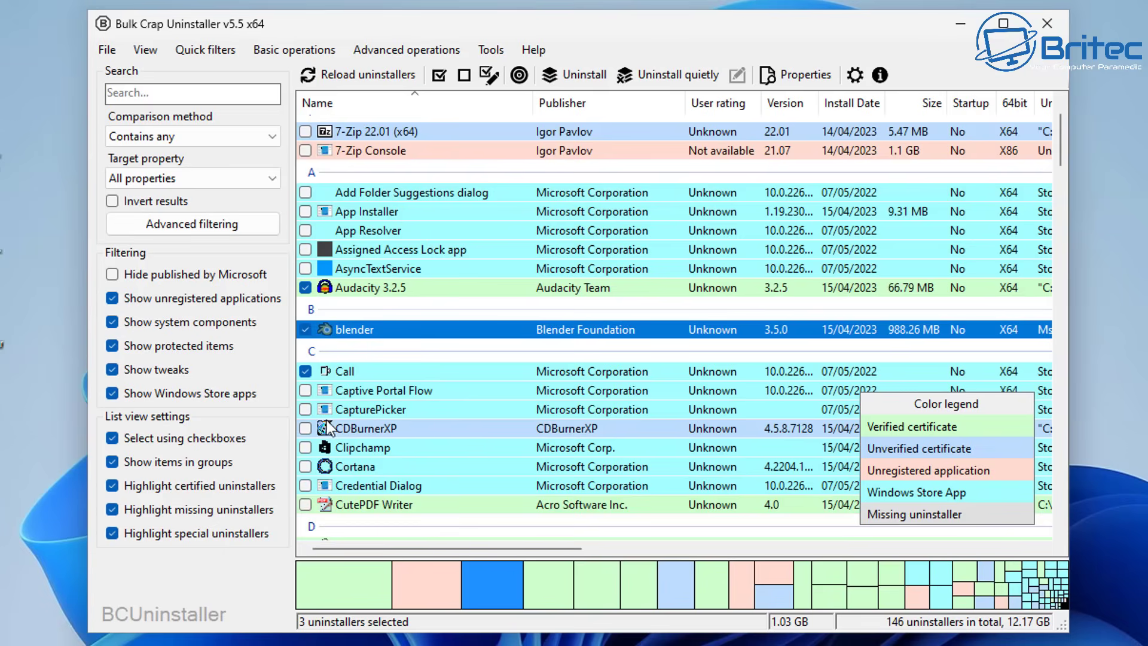
{"action": "left_click", "coordinate": [305, 429]}
{"action": "left_click", "coordinate": [305, 447]}
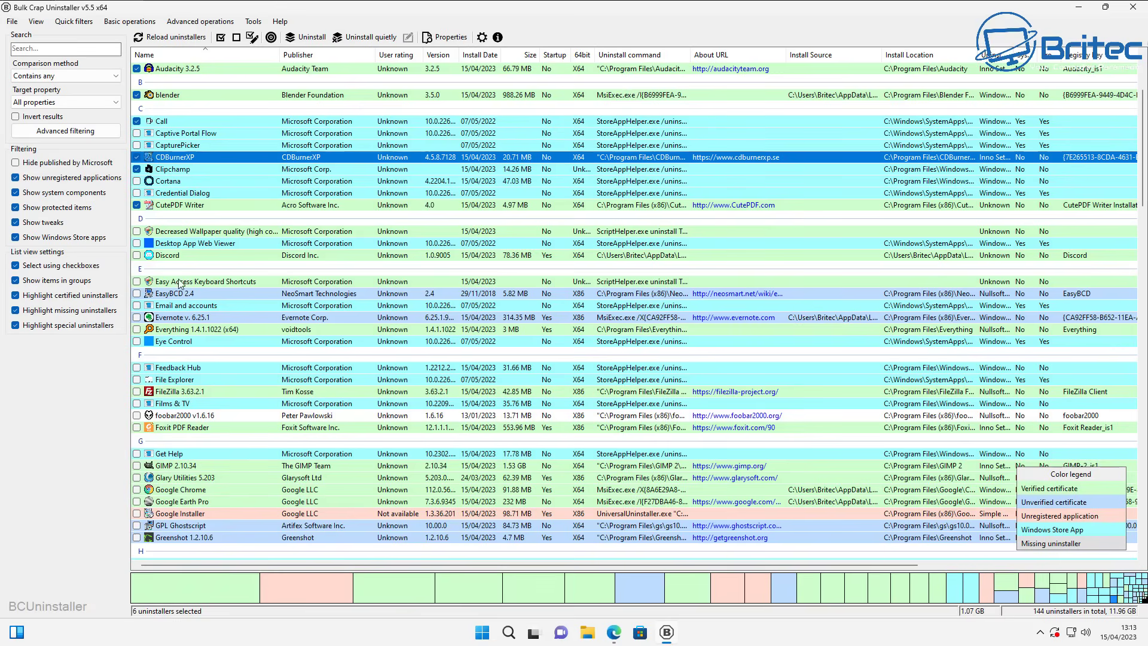
Tick Evernote, Everything, Feedback Hub, FileZilla, foobar2000 and Foxit PDF Reader
{"action": "left_click", "coordinate": [137, 317]}
{"action": "left_click", "coordinate": [137, 329]}
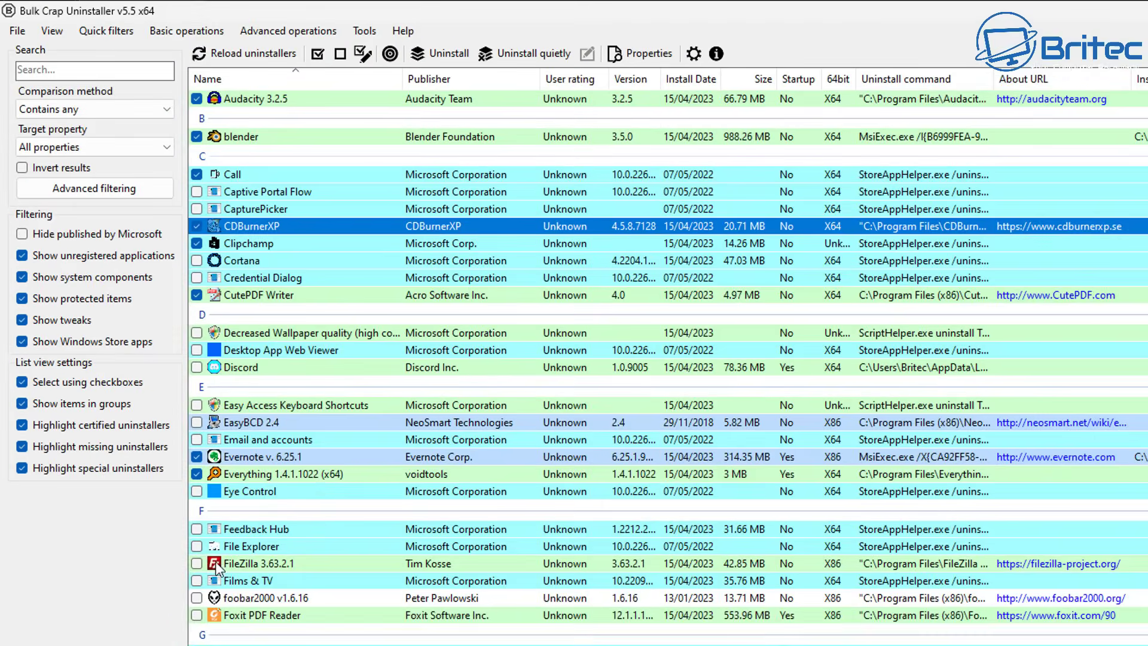
{"action": "left_click", "coordinate": [196, 529]}
{"action": "left_click", "coordinate": [196, 564]}
{"action": "left_click", "coordinate": [196, 598]}
{"action": "left_click", "coordinate": [196, 615]}
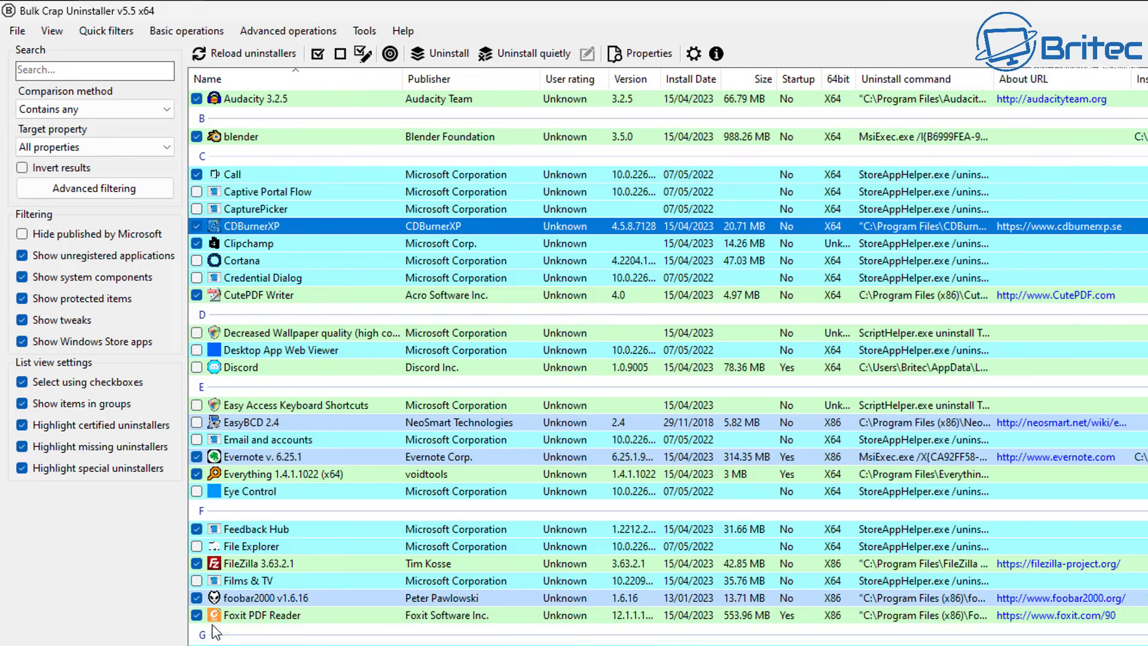
Tick Get Help, GIMP, Glary Utilities, Google Earth Pro, Greenshot, Inkscape, IrfanView and LibreOffice
{"action": "scroll", "coordinate": [301, 636], "scroll_direction": "down", "scroll_amount": 4}
{"action": "left_click", "coordinate": [196, 473]}
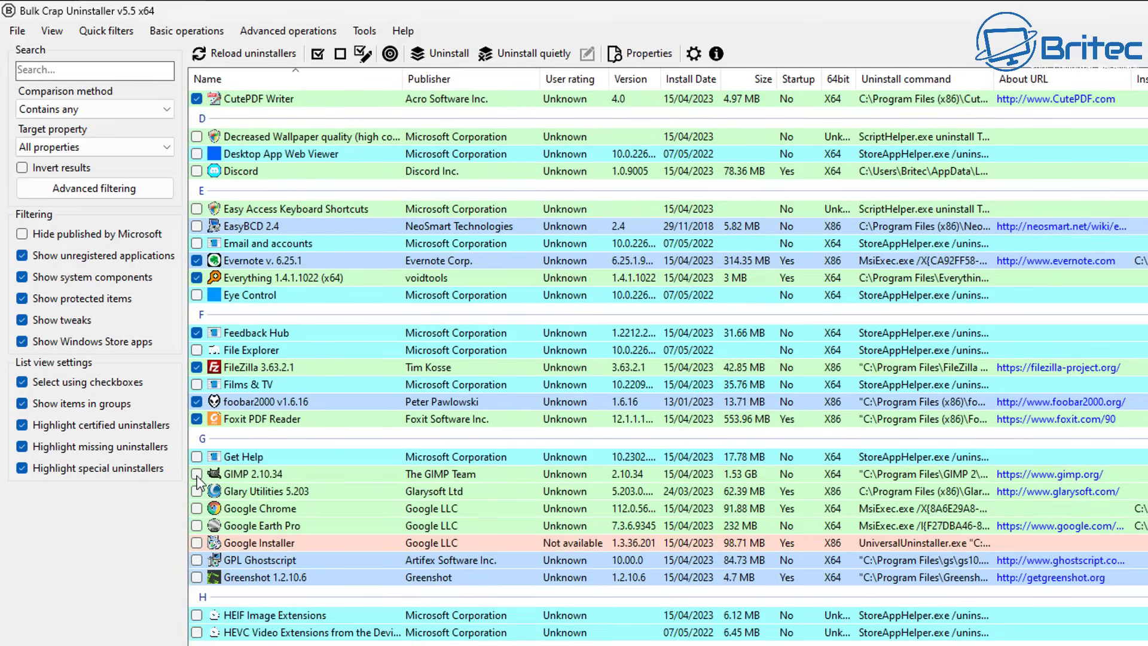
{"action": "left_click", "coordinate": [196, 491]}
{"action": "left_click", "coordinate": [196, 525]}
{"action": "left_click", "coordinate": [196, 577]}
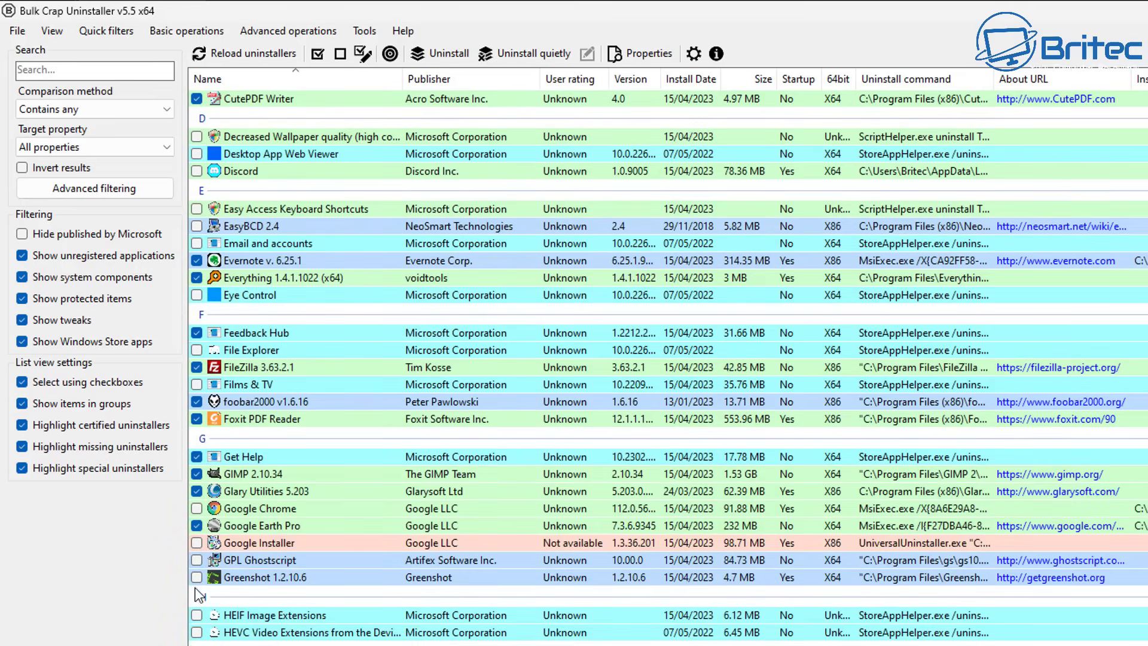
{"action": "scroll", "coordinate": [196, 582], "scroll_direction": "down", "scroll_amount": 2}
{"action": "left_click", "coordinate": [196, 571]}
{"action": "left_click", "coordinate": [196, 606]}
{"action": "scroll", "coordinate": [198, 606], "scroll_direction": "down", "scroll_amount": 2}
{"action": "left_click", "coordinate": [196, 596]}
{"action": "left_click", "coordinate": [196, 618]}
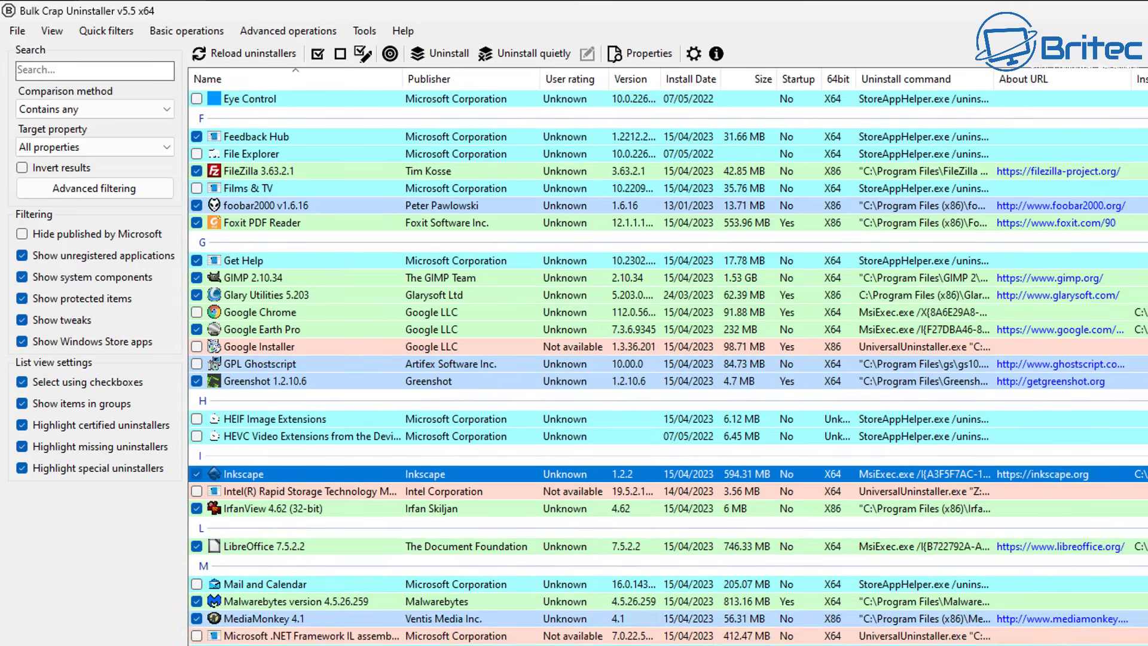
Tick the second Snappy Driver Installer, SUPERAntiSpyware and VLC media player
{"action": "scroll", "coordinate": [197, 618], "scroll_direction": "down", "scroll_amount": 1}
{"action": "scroll", "coordinate": [668, 366], "scroll_direction": "down", "scroll_amount": 2}
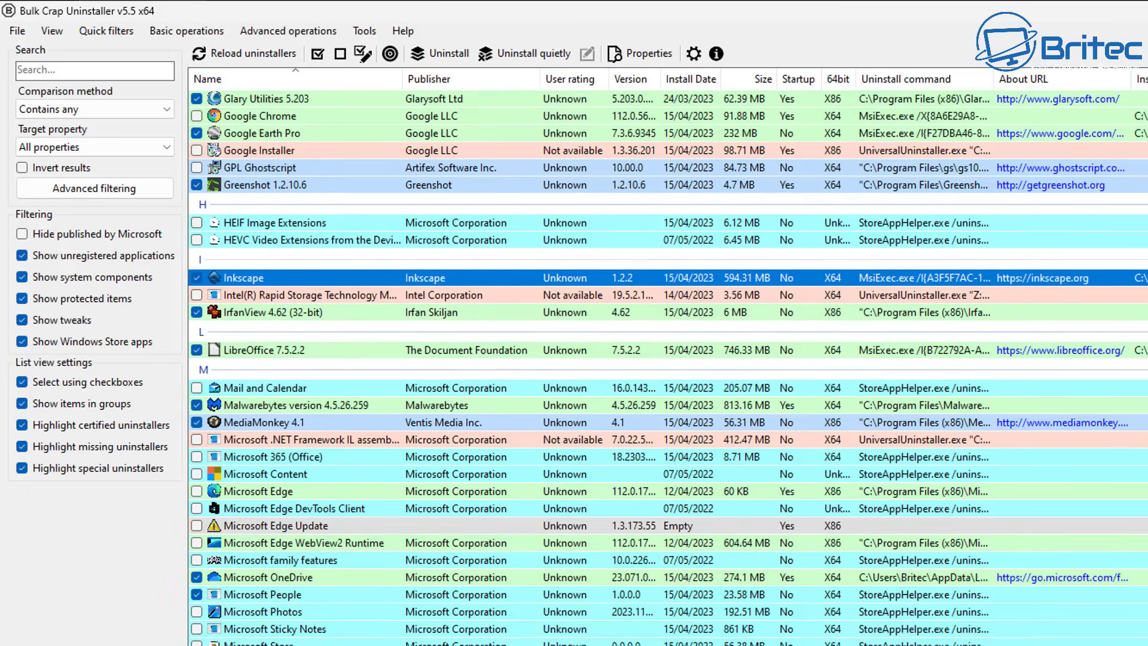
{"action": "scroll", "coordinate": [668, 366], "scroll_direction": "down", "scroll_amount": 7}
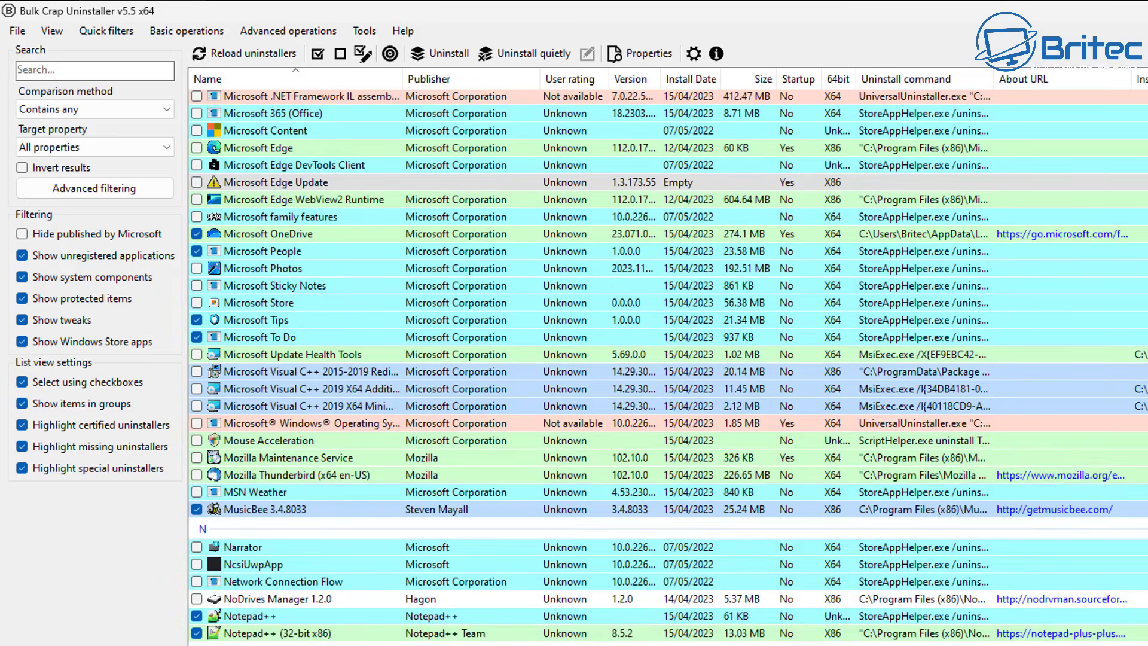
{"action": "scroll", "coordinate": [215, 627], "scroll_direction": "down", "scroll_amount": 10}
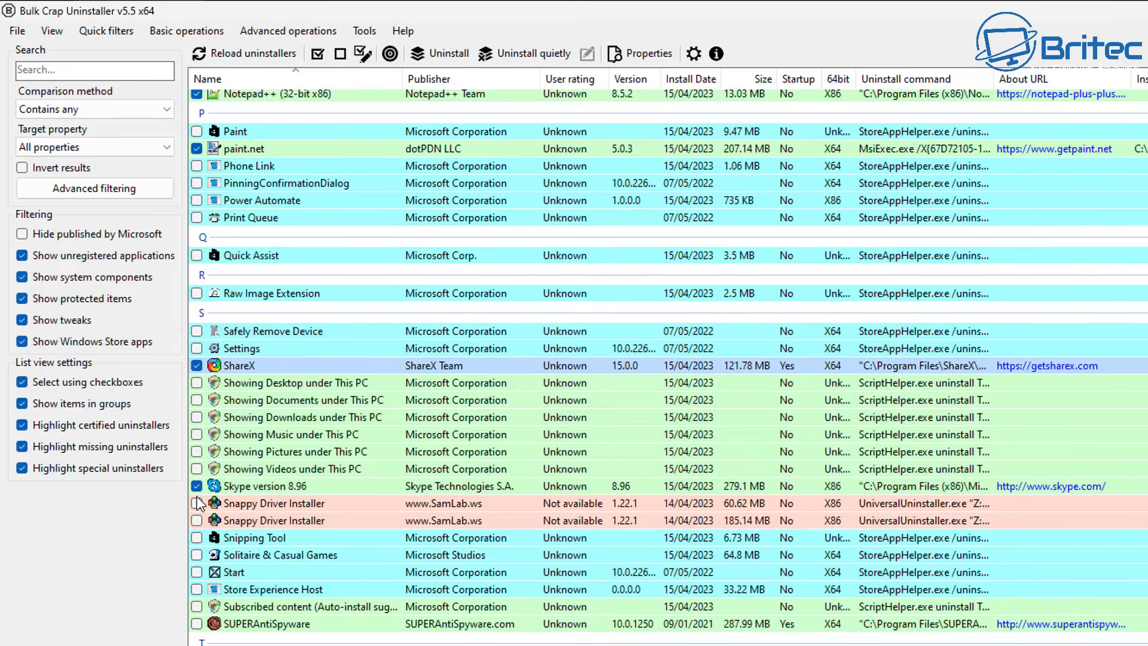
{"action": "left_click", "coordinate": [196, 520]}
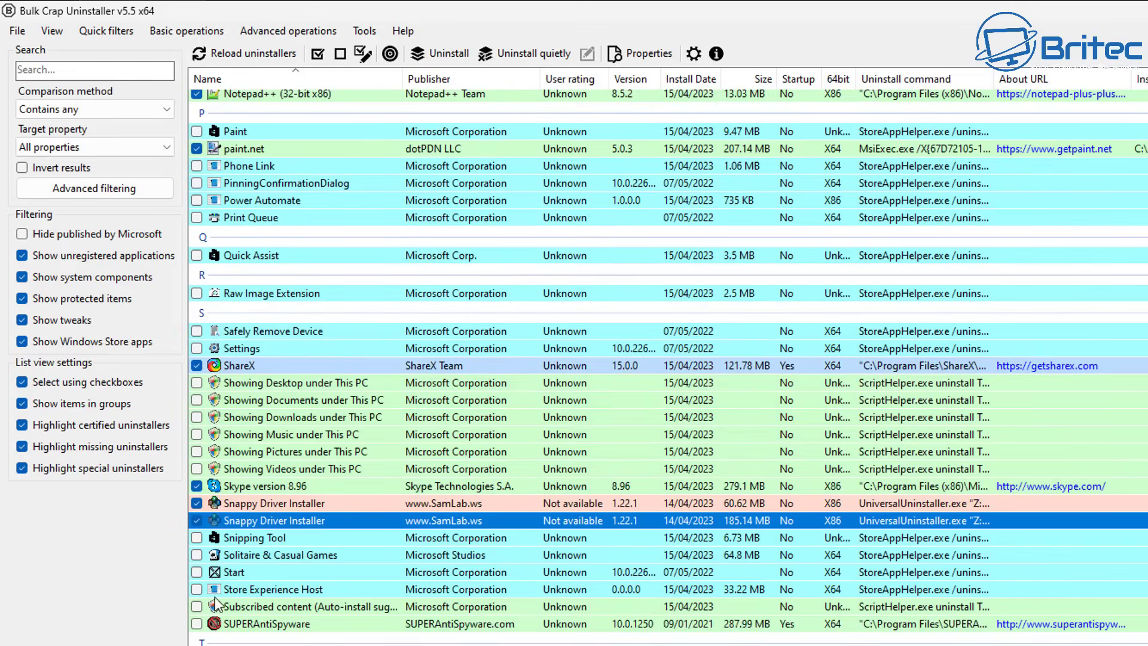
{"action": "left_click", "coordinate": [196, 623]}
{"action": "scroll", "coordinate": [197, 624], "scroll_direction": "down", "scroll_amount": 3}
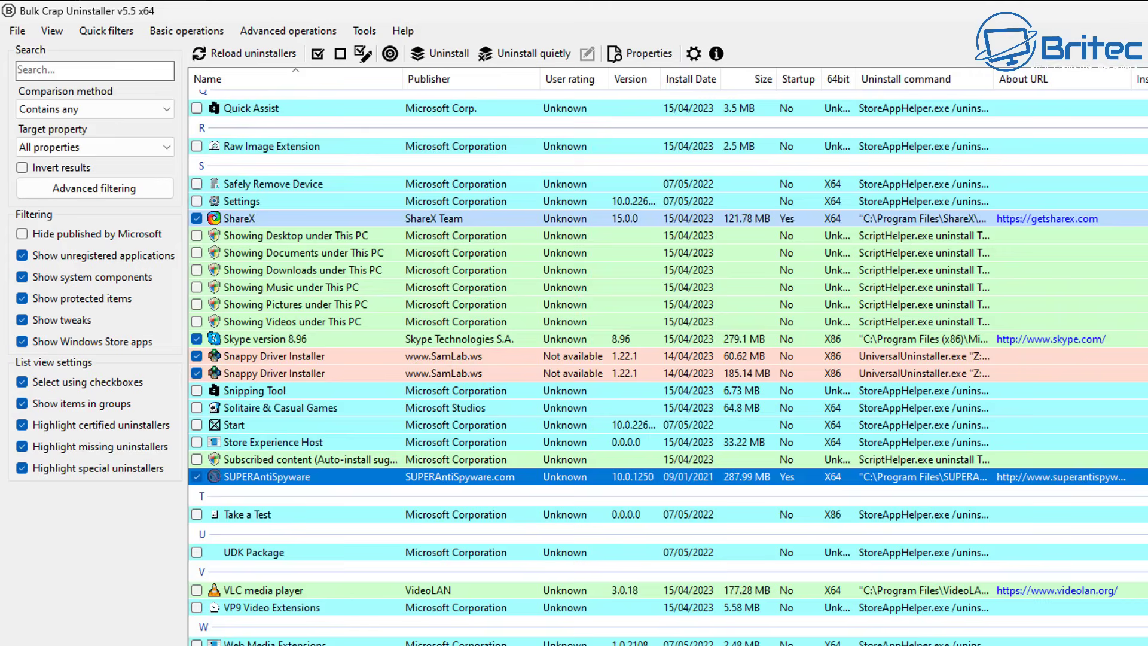
{"action": "left_click", "coordinate": [197, 589]}
{"action": "scroll", "coordinate": [206, 639], "scroll_direction": "down", "scroll_amount": 3}
{"action": "scroll", "coordinate": [203, 626], "scroll_direction": "down", "scroll_amount": 5}
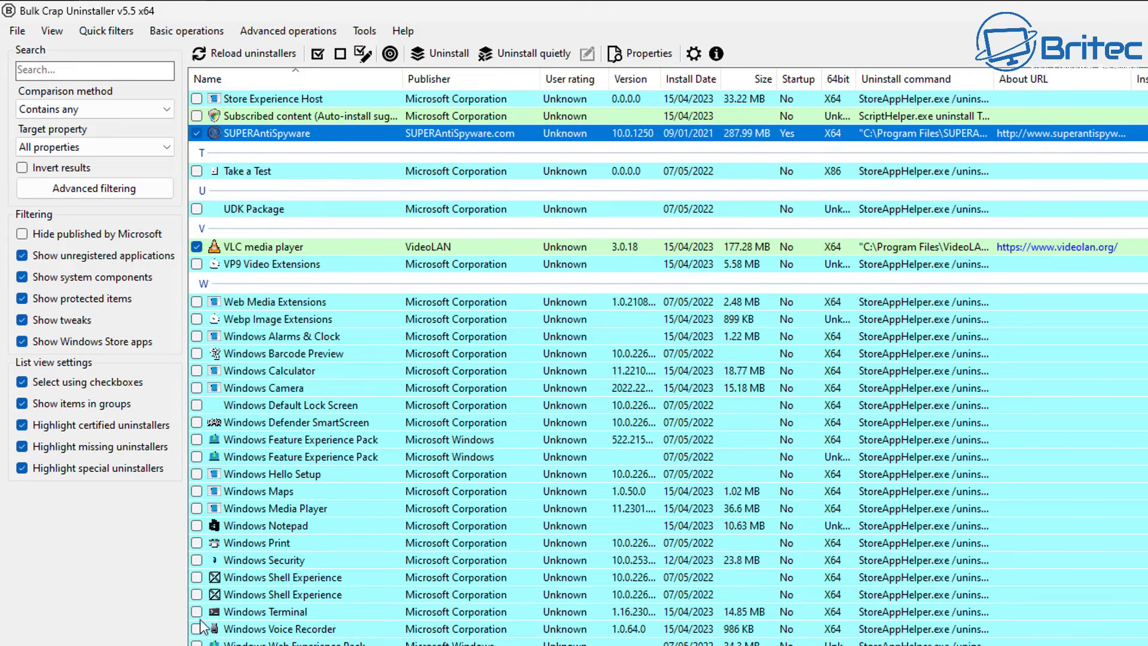
{"action": "scroll", "coordinate": [203, 626], "scroll_direction": "down", "scroll_amount": 2}
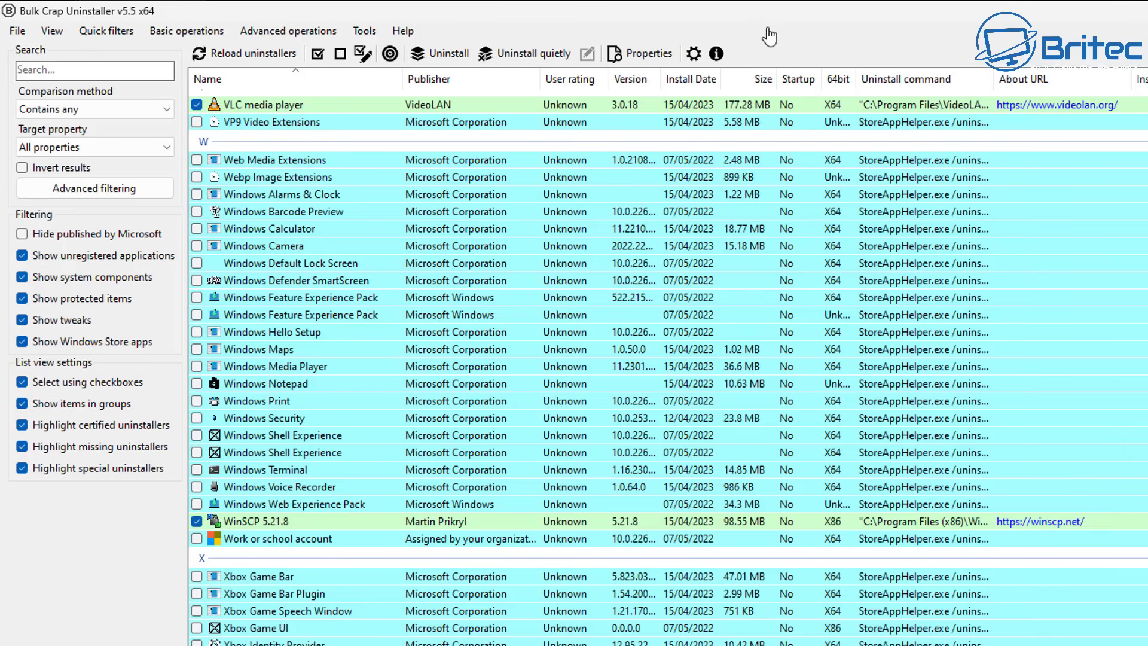
Start a quiet uninstall and add Snappy Driver Installer, Subscribed content and This PC folder entries
{"action": "left_click", "coordinate": [520, 55]}
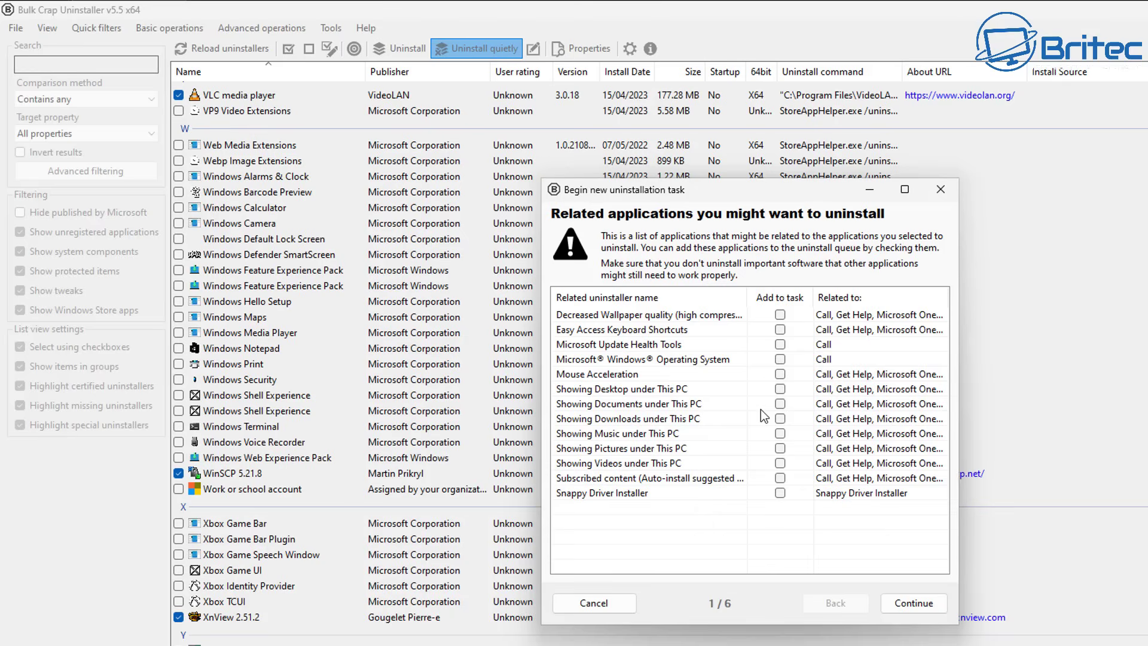
{"action": "left_click", "coordinate": [779, 493]}
{"action": "left_click", "coordinate": [779, 478]}
{"action": "left_click", "coordinate": [779, 463]}
{"action": "left_click", "coordinate": [780, 448]}
{"action": "left_click", "coordinate": [779, 433]}
{"action": "left_click", "coordinate": [780, 417]}
{"action": "left_click", "coordinate": [780, 403]}
Add Desktop, Mouse Acceleration, Windows, Update Health Tools, keyboard shortcuts and wallpaper entries, then continue
{"action": "left_click", "coordinate": [780, 388]}
{"action": "left_click", "coordinate": [780, 374]}
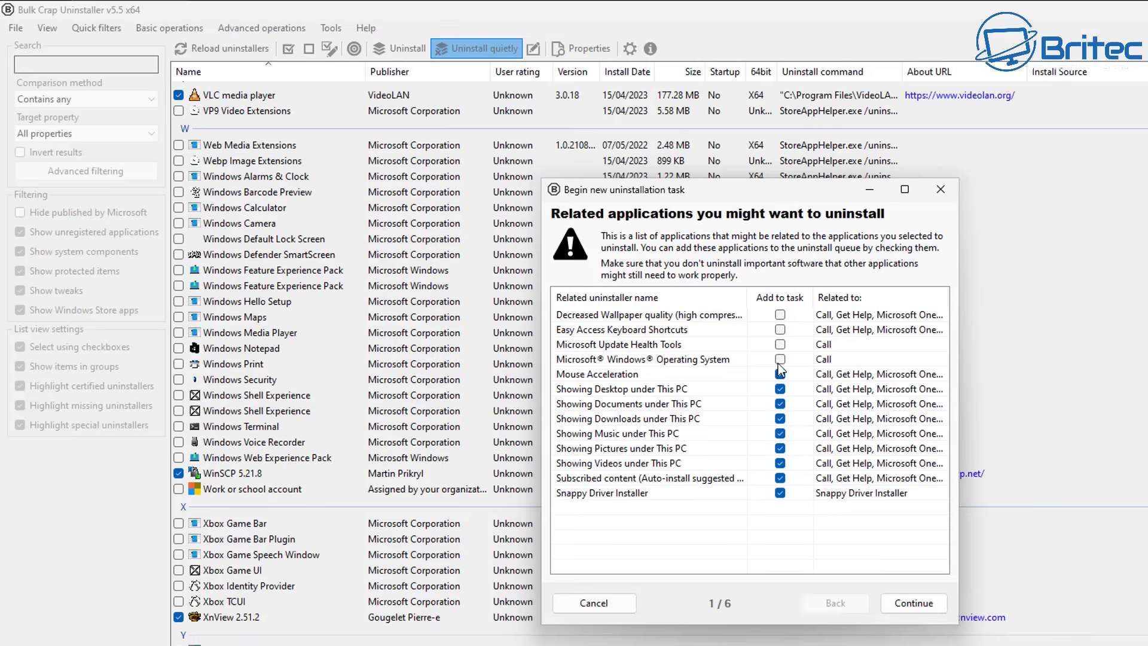
{"action": "left_click", "coordinate": [779, 359]}
{"action": "left_click", "coordinate": [780, 344]}
{"action": "left_click", "coordinate": [779, 329]}
{"action": "left_click", "coordinate": [779, 314]}
{"action": "left_click", "coordinate": [913, 602]}
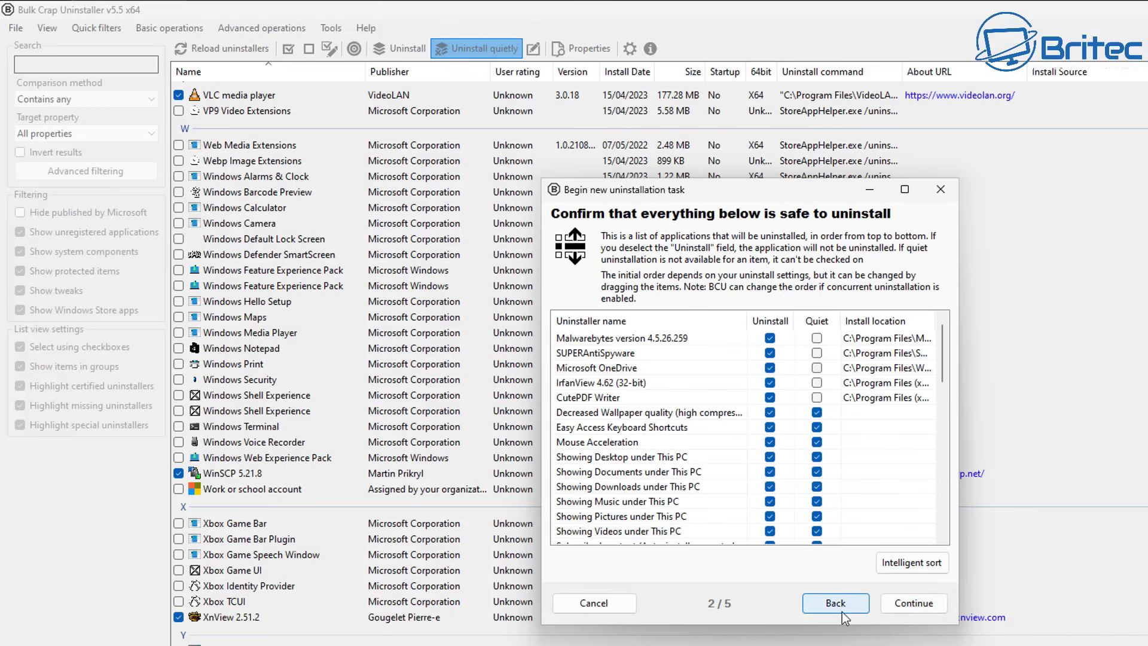
{"action": "left_click", "coordinate": [838, 604]}
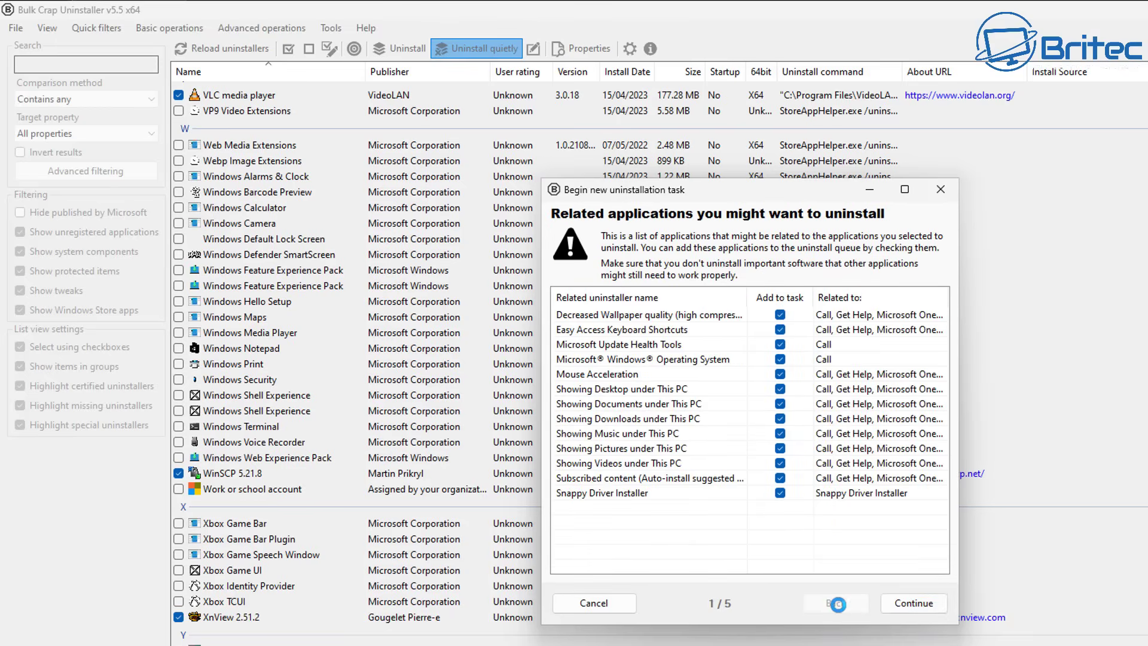
{"action": "left_click", "coordinate": [898, 602]}
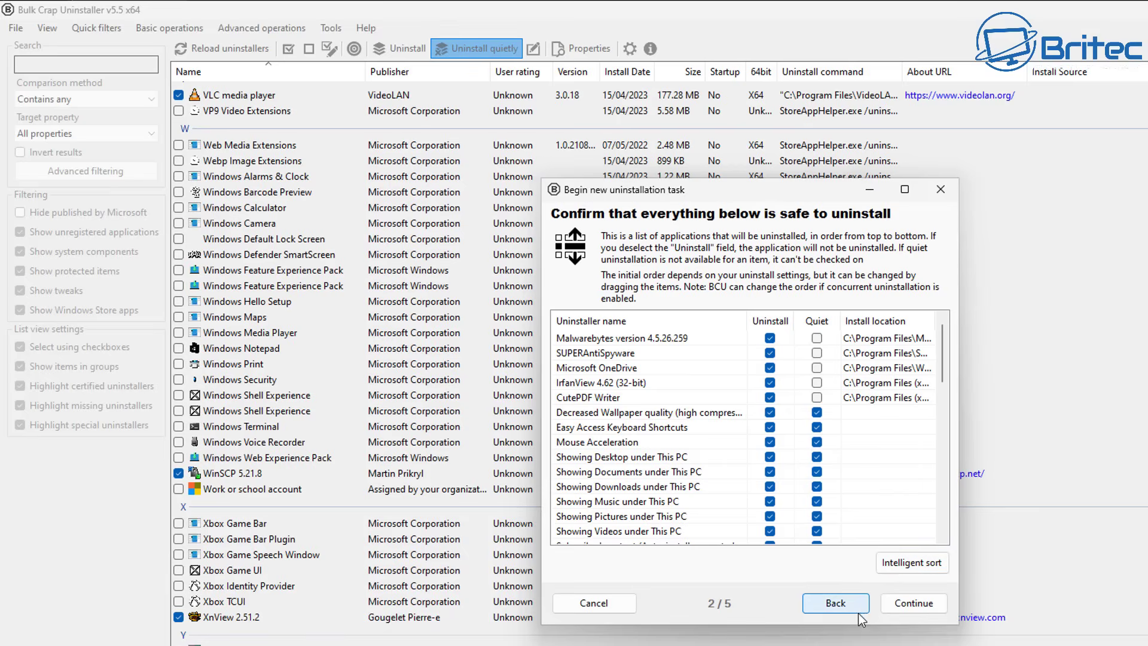
Kill all interfering running processes, including the leftover mbamtray, then reach uninstallation settings
{"action": "left_click", "coordinate": [911, 615]}
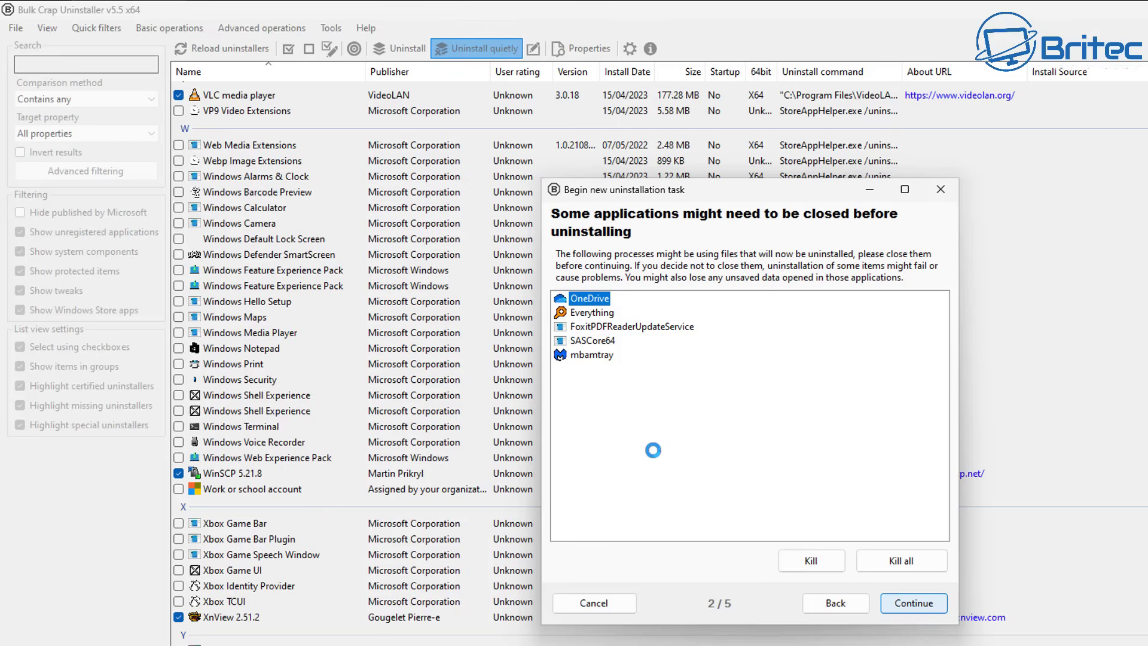
{"action": "left_click", "coordinate": [899, 562]}
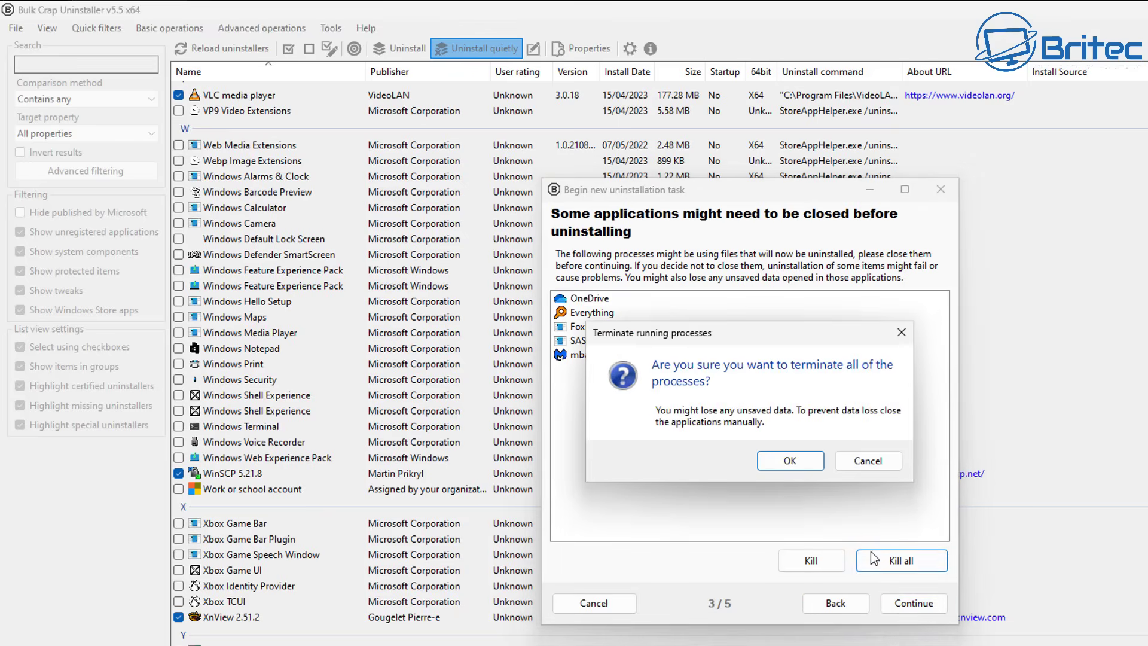
{"action": "left_click", "coordinate": [789, 460]}
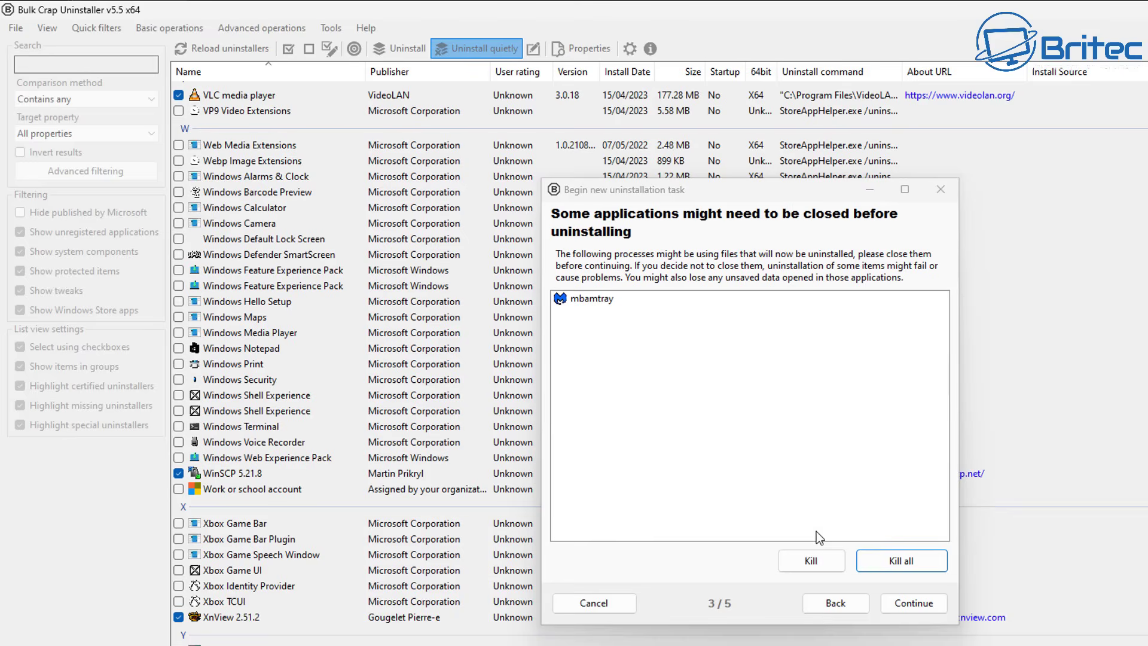
{"action": "left_click", "coordinate": [897, 568]}
{"action": "left_click", "coordinate": [795, 461]}
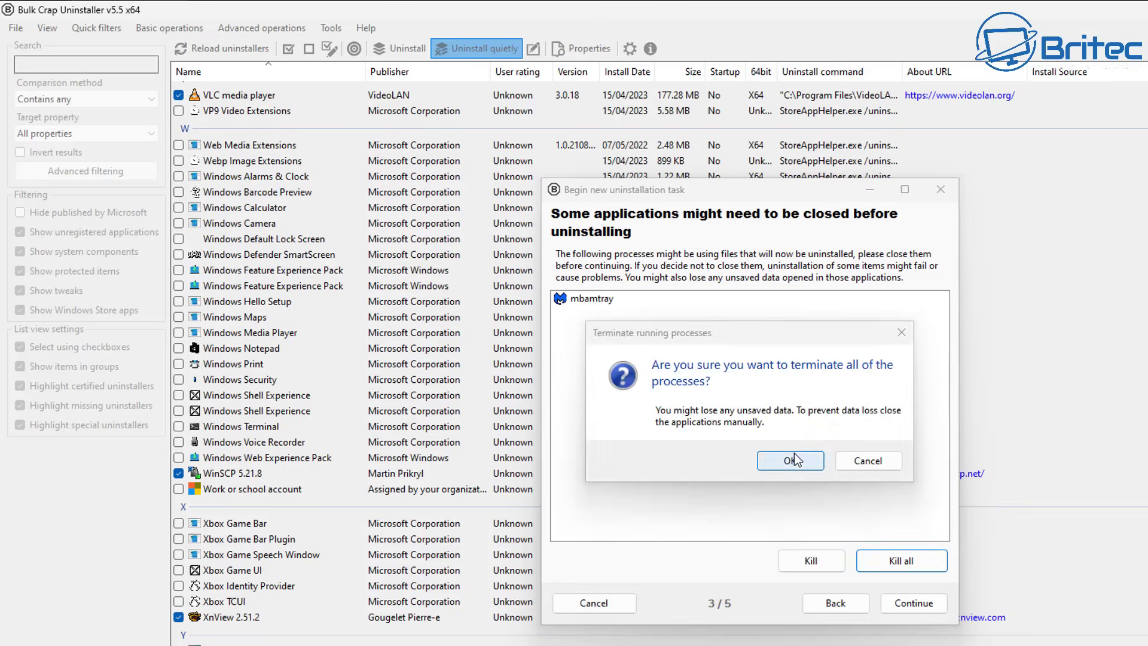
{"action": "left_click", "coordinate": [601, 302]}
{"action": "left_click", "coordinate": [901, 565]}
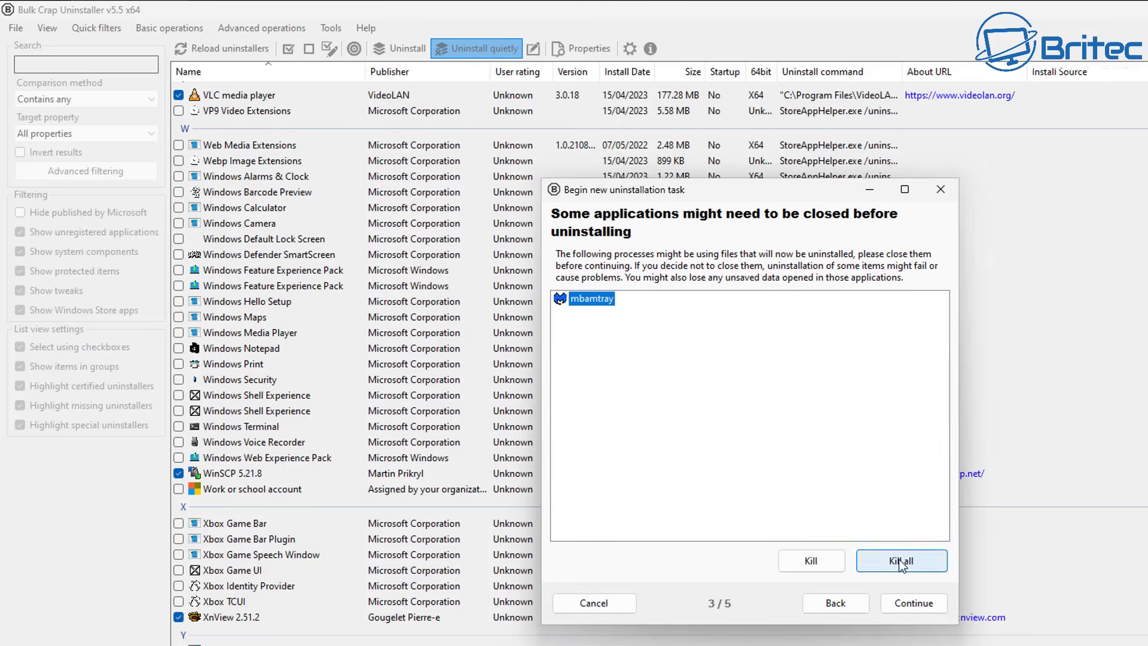
{"action": "left_click", "coordinate": [792, 460]}
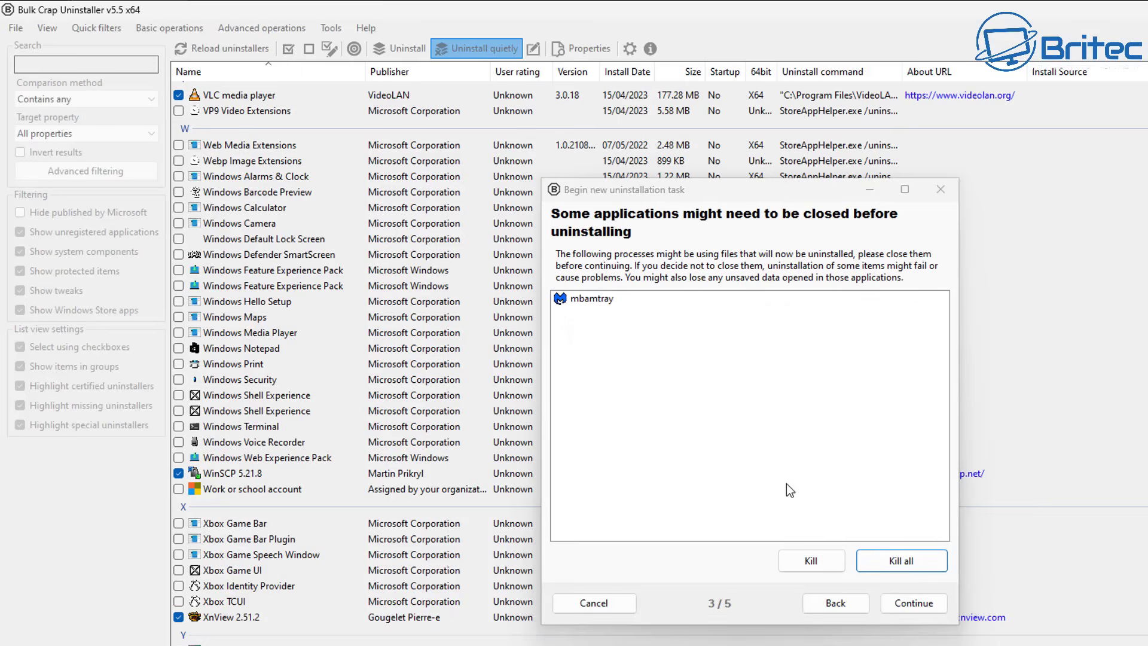
{"action": "left_click", "coordinate": [903, 611]}
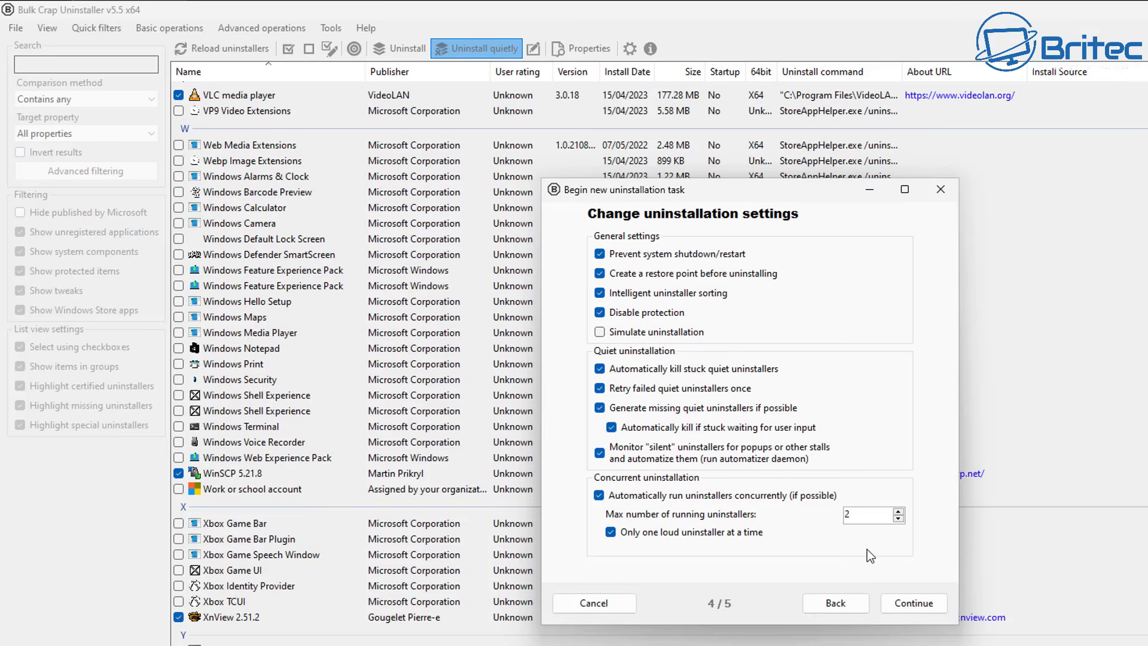
Keep restore point and 2 concurrent uninstallers, then begin uninstalling the queued programs
{"action": "left_click", "coordinate": [915, 603]}
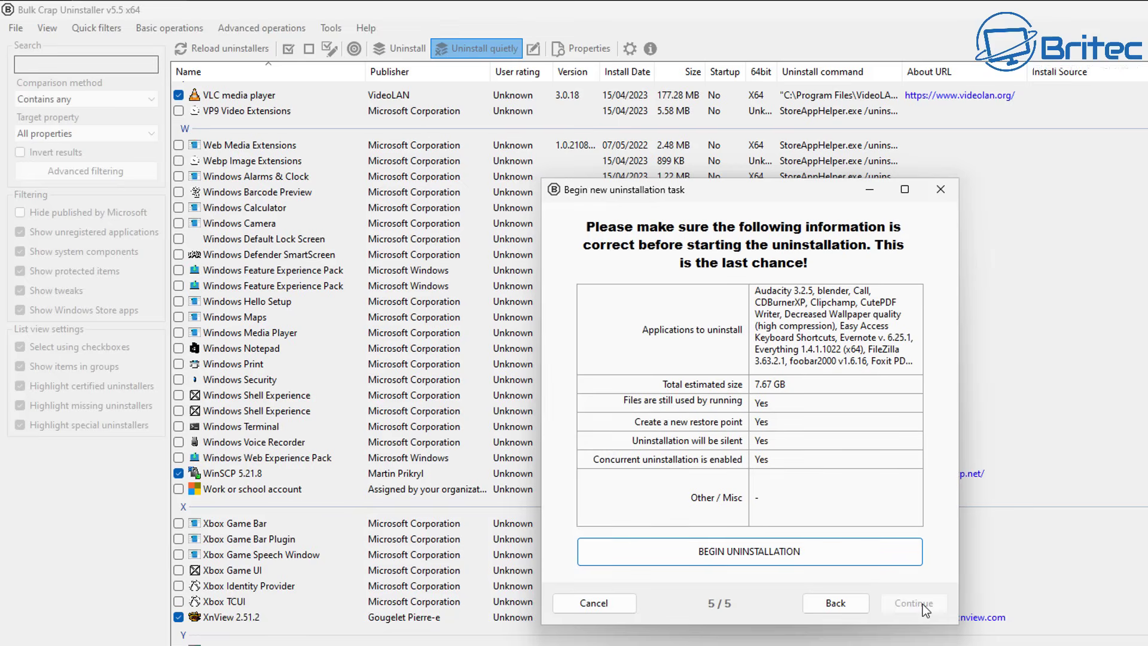
{"action": "left_click", "coordinate": [783, 562]}
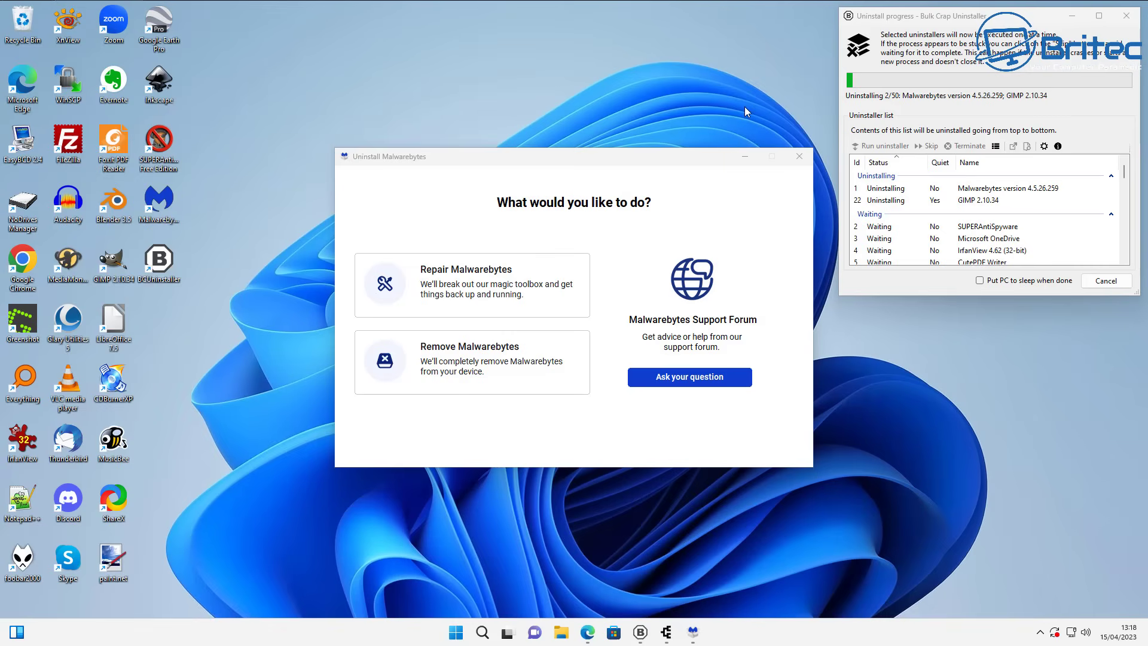
Dismiss the Malwarebytes uninstall prompt and close the finished Uninstall progress window
{"action": "left_click", "coordinate": [799, 159]}
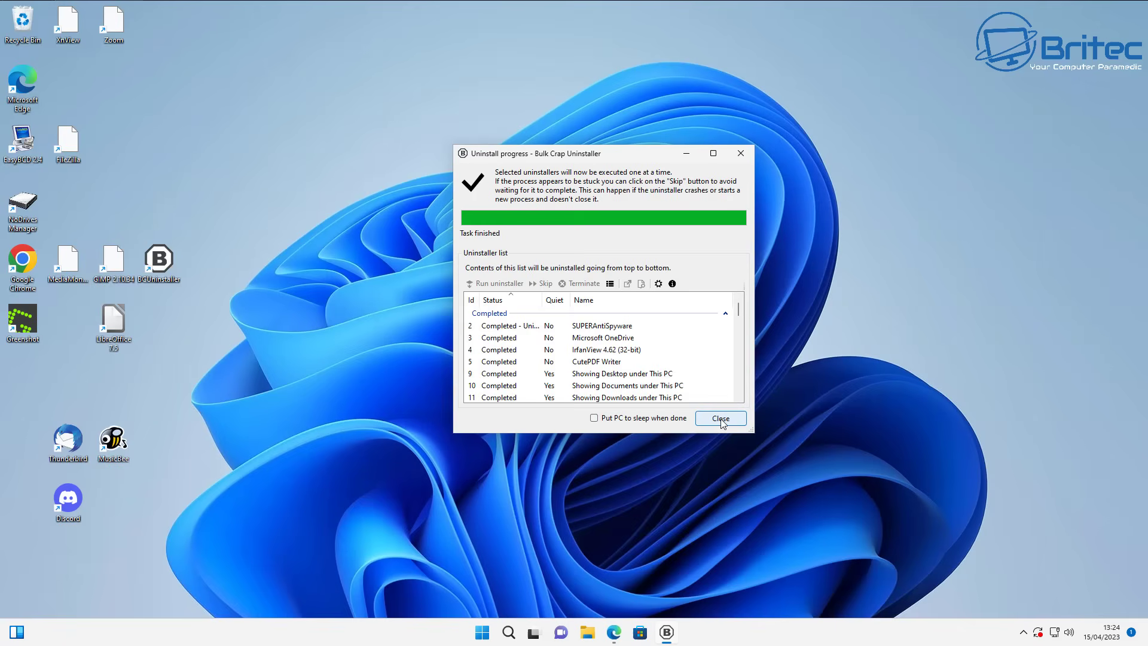
{"action": "left_click", "coordinate": [721, 422]}
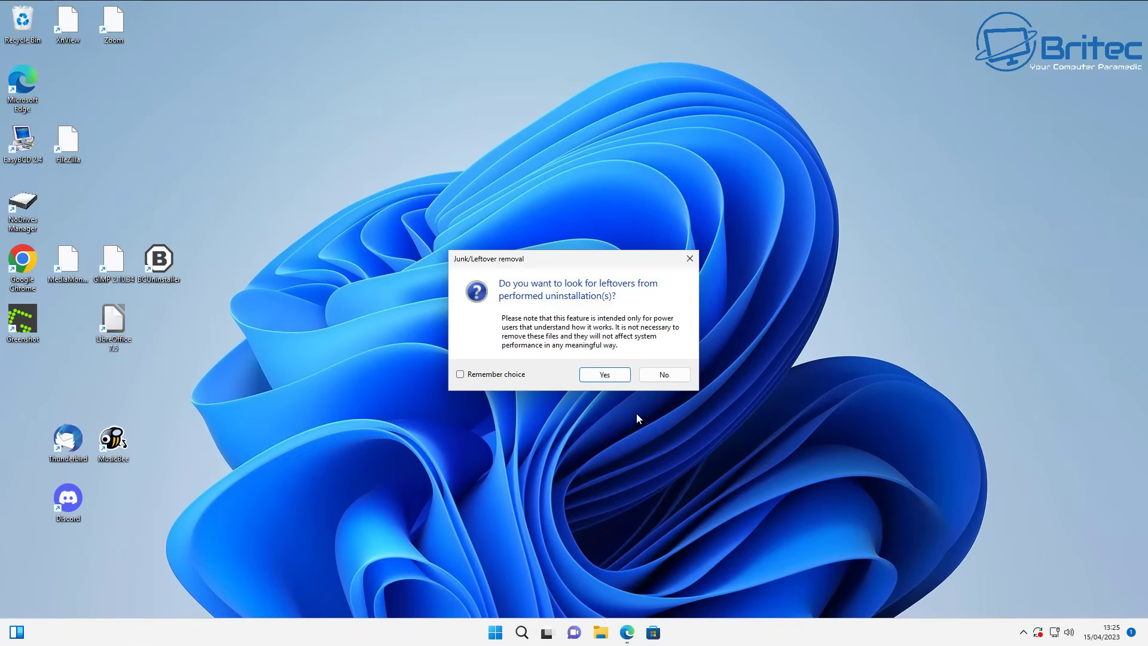
Accept the offer to search the removed programs for leftover files and registry entries
{"action": "left_click", "coordinate": [603, 374]}
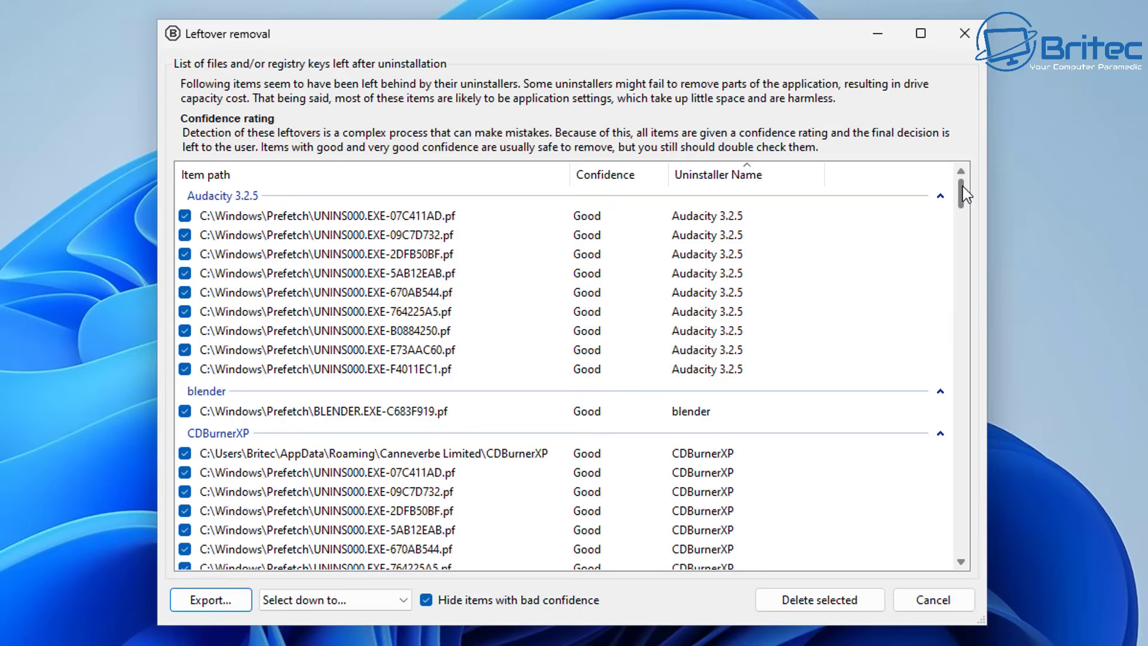
Tick the questionable Zoom, ShareX and remaining leftover entries for deletion
{"action": "left_click_drag", "start_coordinate": [963, 186], "coordinate": [964, 311]}
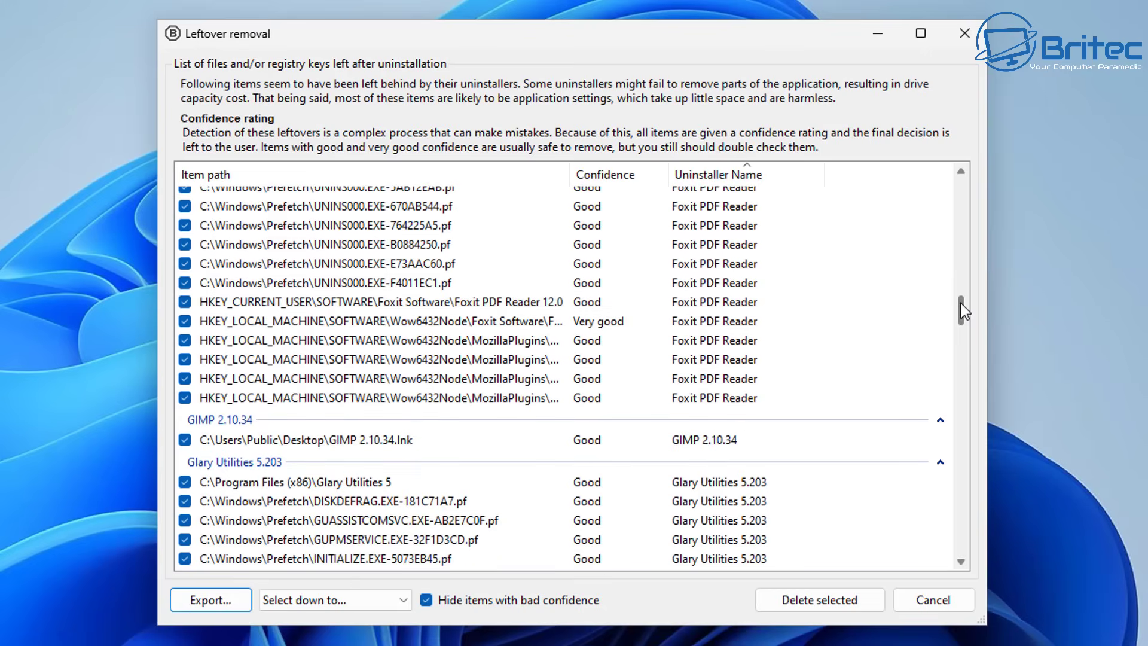
{"action": "left_click_drag", "start_coordinate": [960, 303], "coordinate": [958, 536]}
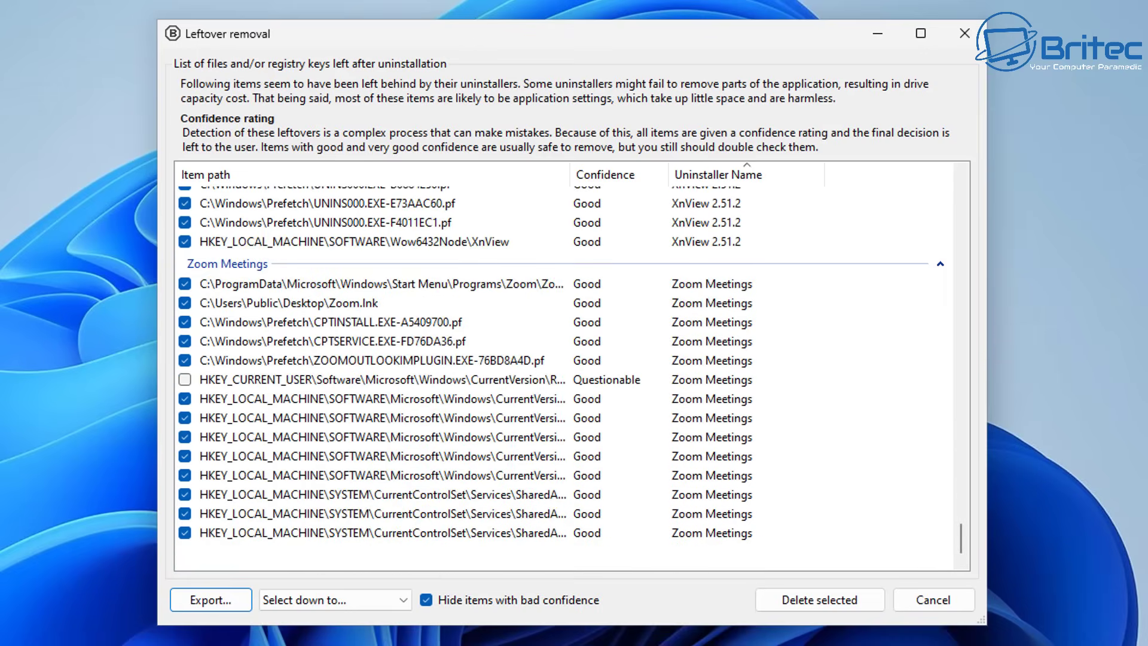
{"action": "left_click", "coordinate": [184, 379]}
{"action": "scroll", "coordinate": [316, 435], "scroll_direction": "up", "scroll_amount": 3}
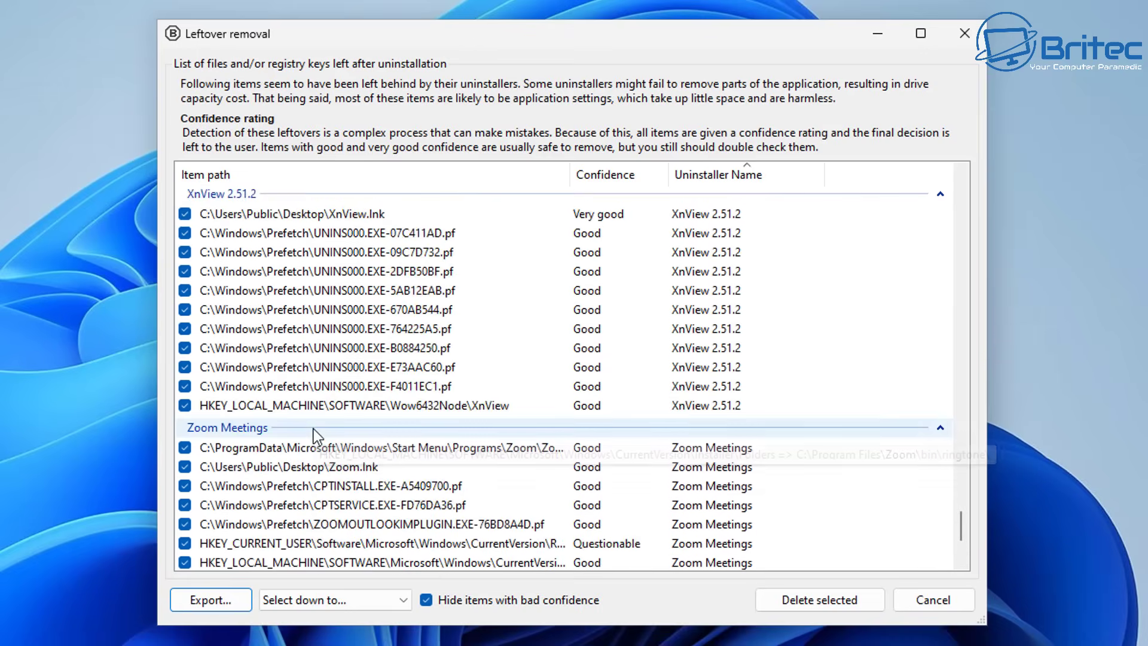
{"action": "scroll", "coordinate": [315, 435], "scroll_direction": "up", "scroll_amount": 15}
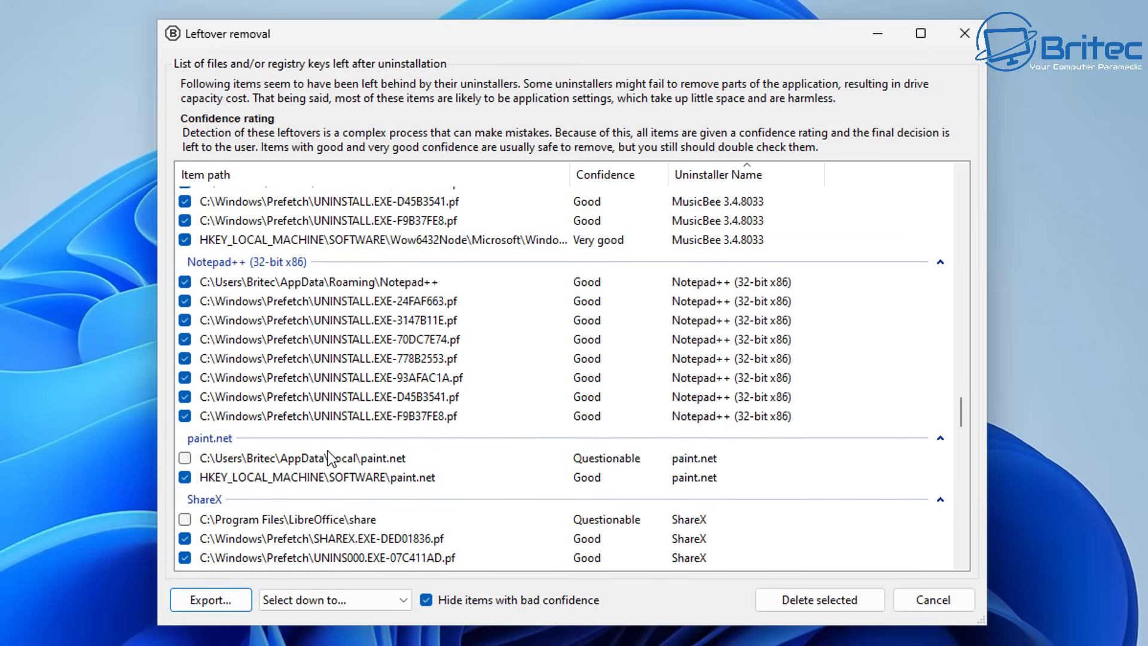
{"action": "scroll", "coordinate": [329, 459], "scroll_direction": "down", "scroll_amount": 2}
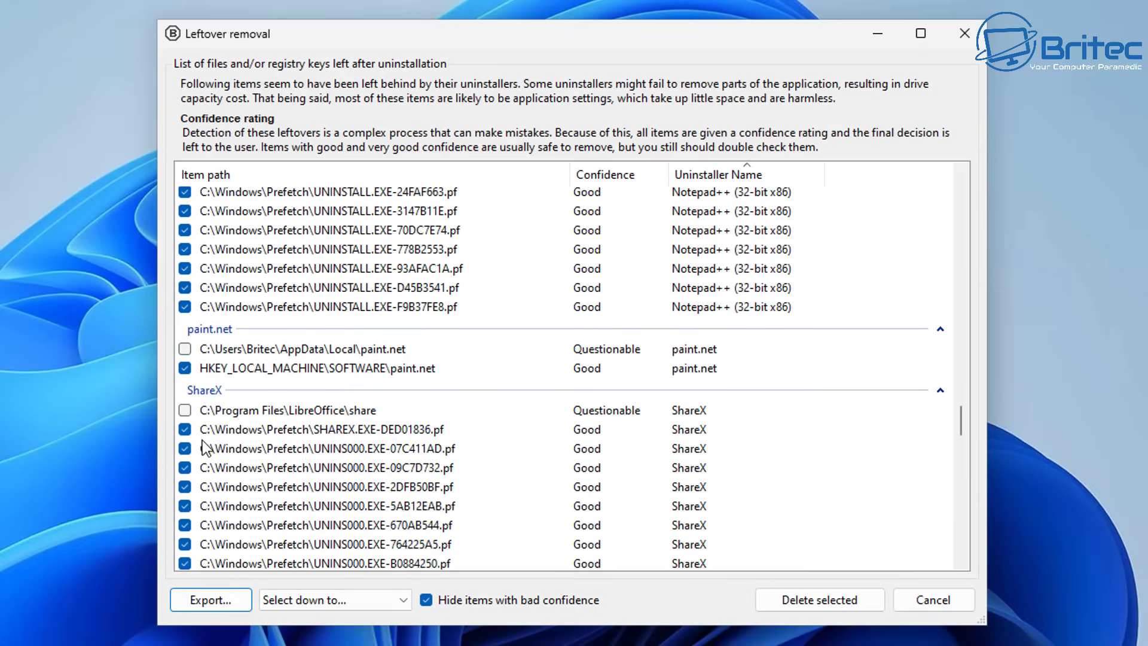
{"action": "left_click", "coordinate": [185, 410]}
{"action": "left_click", "coordinate": [185, 349]}
Scroll back to the top and check the Select down to confidence choices without changing them
{"action": "scroll", "coordinate": [358, 452], "scroll_direction": "up", "scroll_amount": 3}
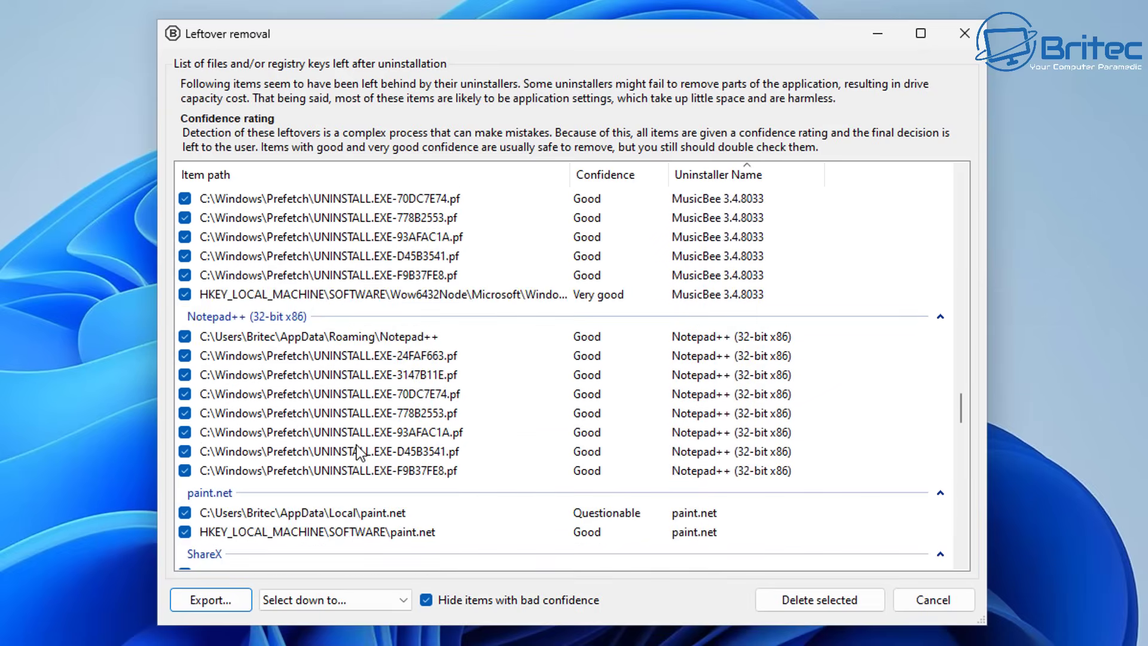
{"action": "scroll", "coordinate": [357, 445], "scroll_direction": "up", "scroll_amount": 15}
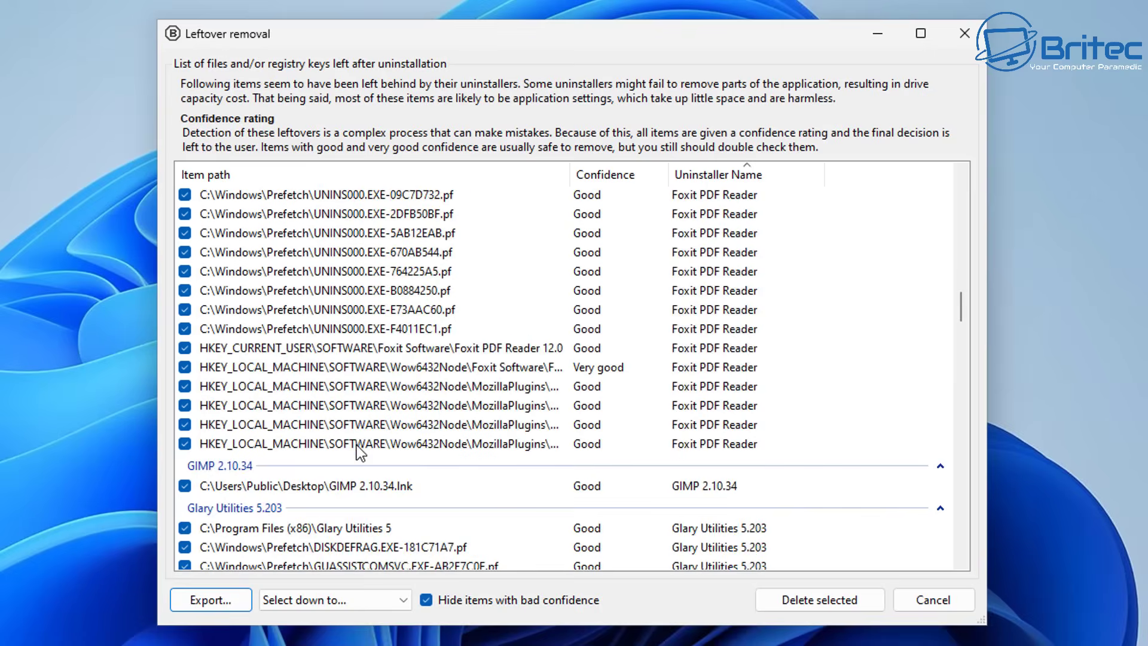
{"action": "scroll", "coordinate": [356, 445], "scroll_direction": "up", "scroll_amount": 20}
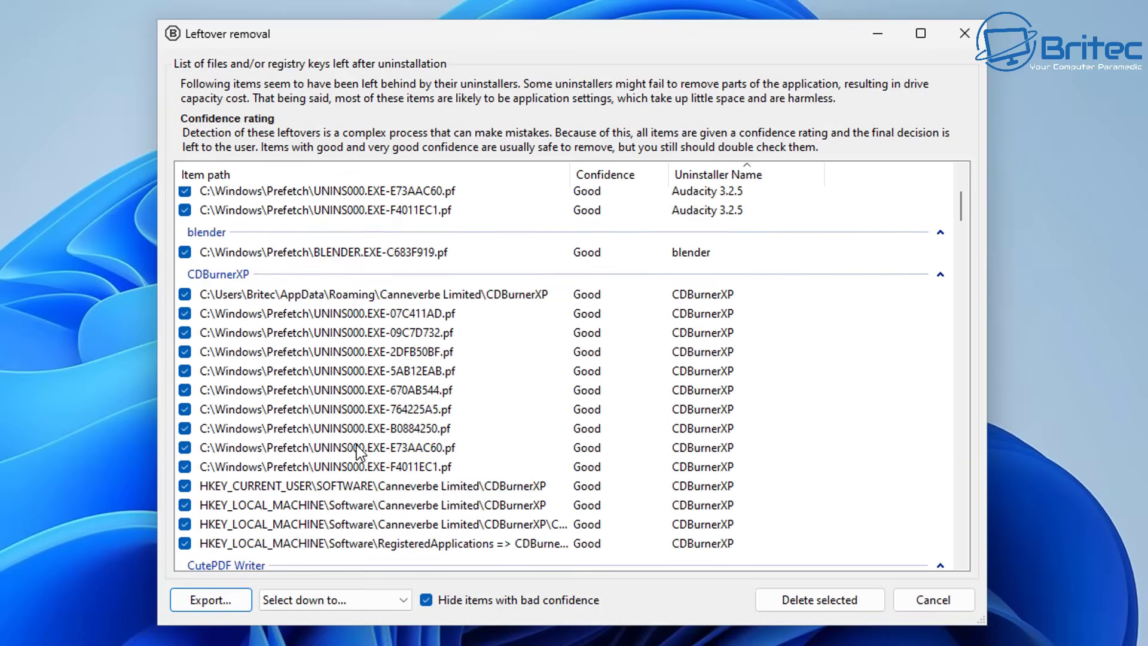
{"action": "scroll", "coordinate": [356, 445], "scroll_direction": "up", "scroll_amount": 3}
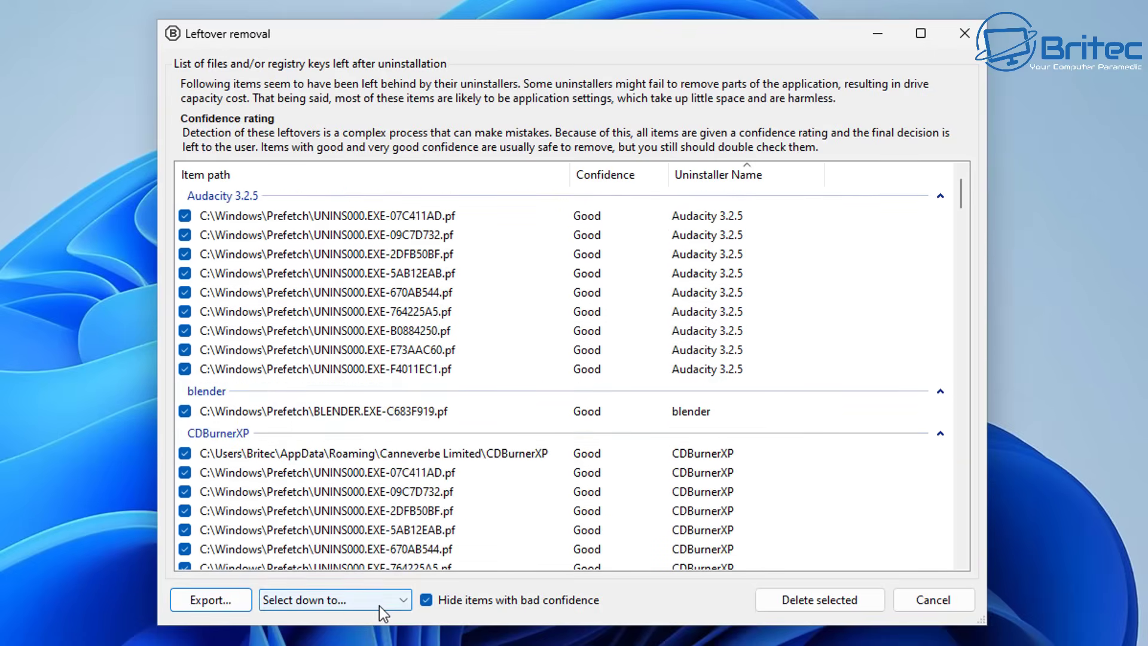
{"action": "left_click", "coordinate": [404, 599]}
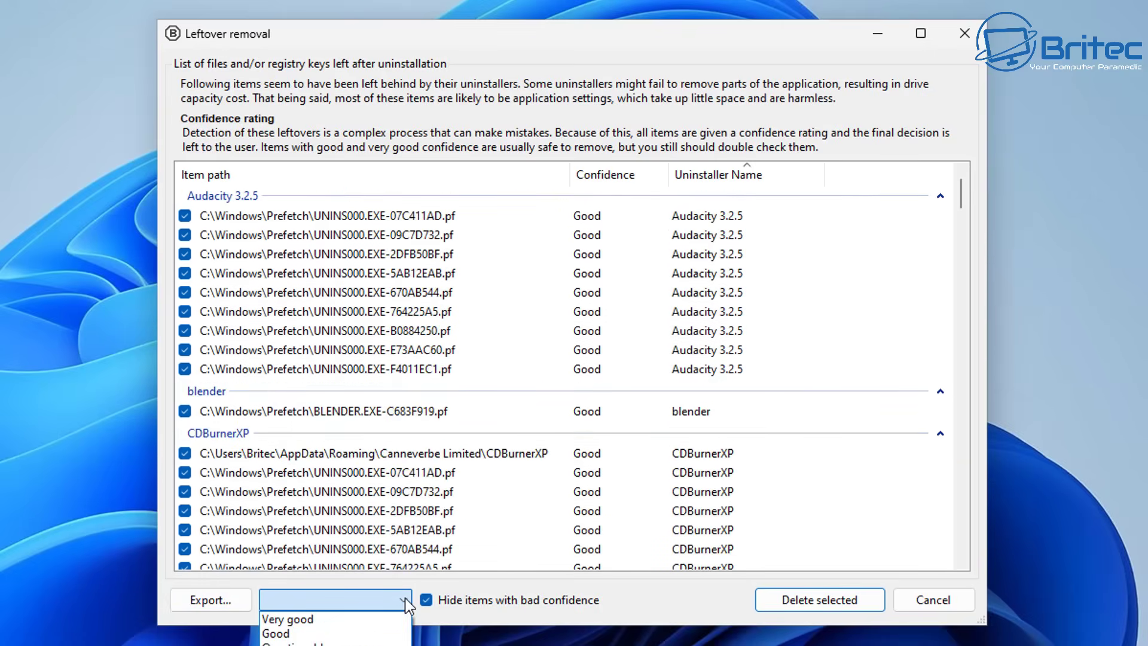
{"action": "left_click", "coordinate": [408, 604]}
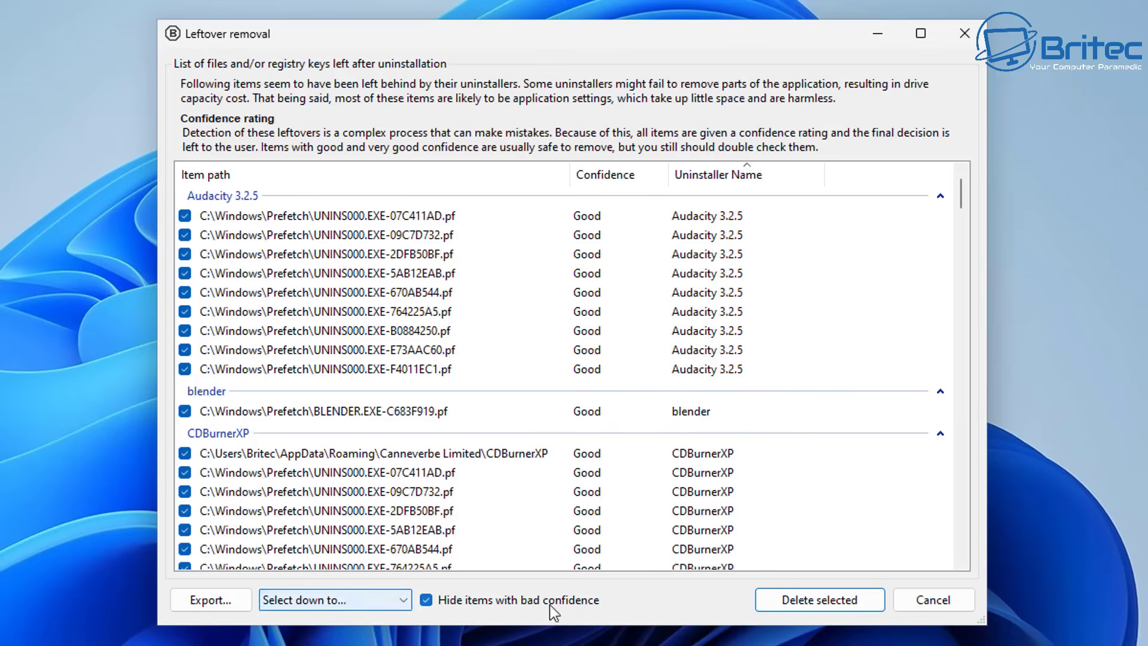
Delete the checked leftovers, choosing Don't create instead of a registry backup
{"action": "left_click", "coordinate": [833, 600]}
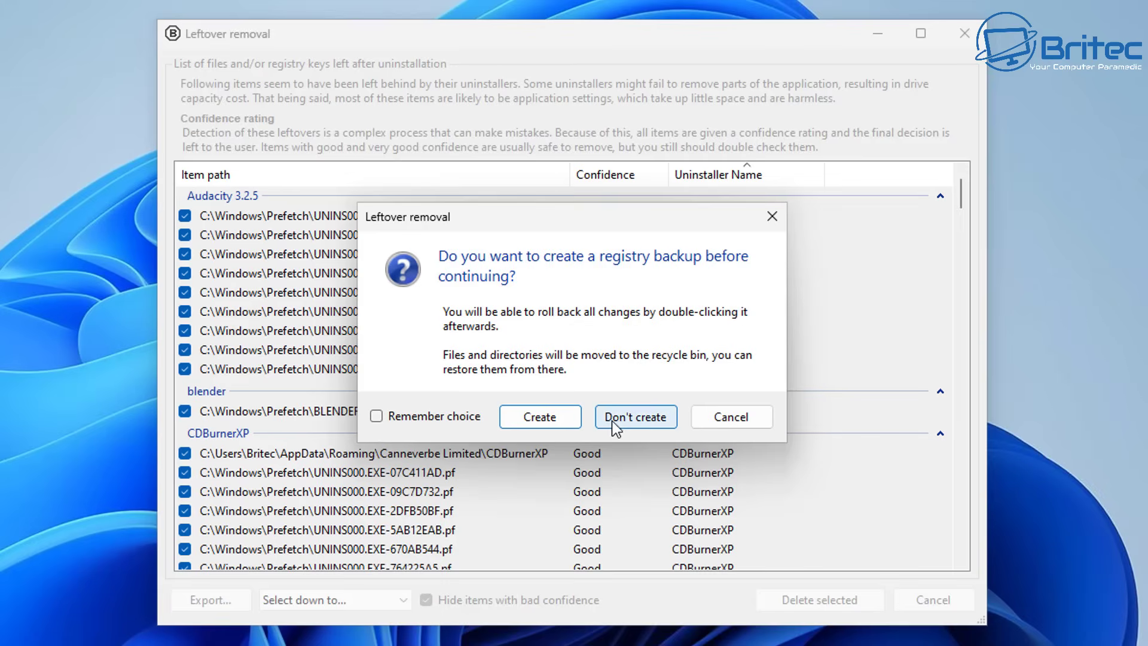
{"action": "left_click", "coordinate": [538, 416]}
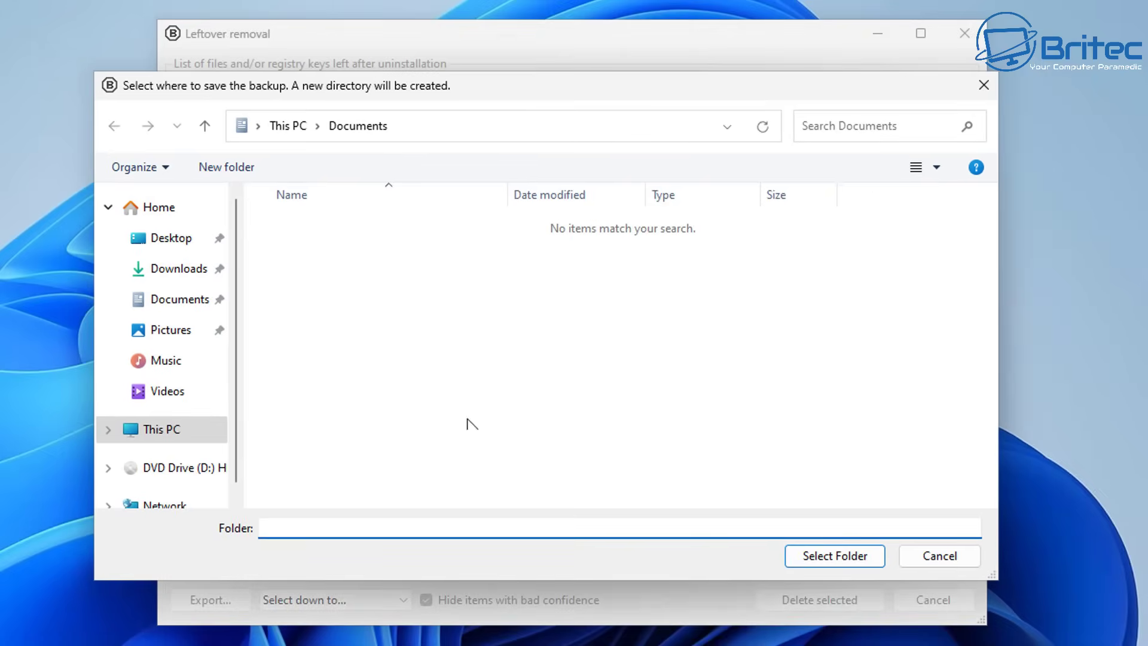
{"action": "left_click", "coordinate": [914, 547]}
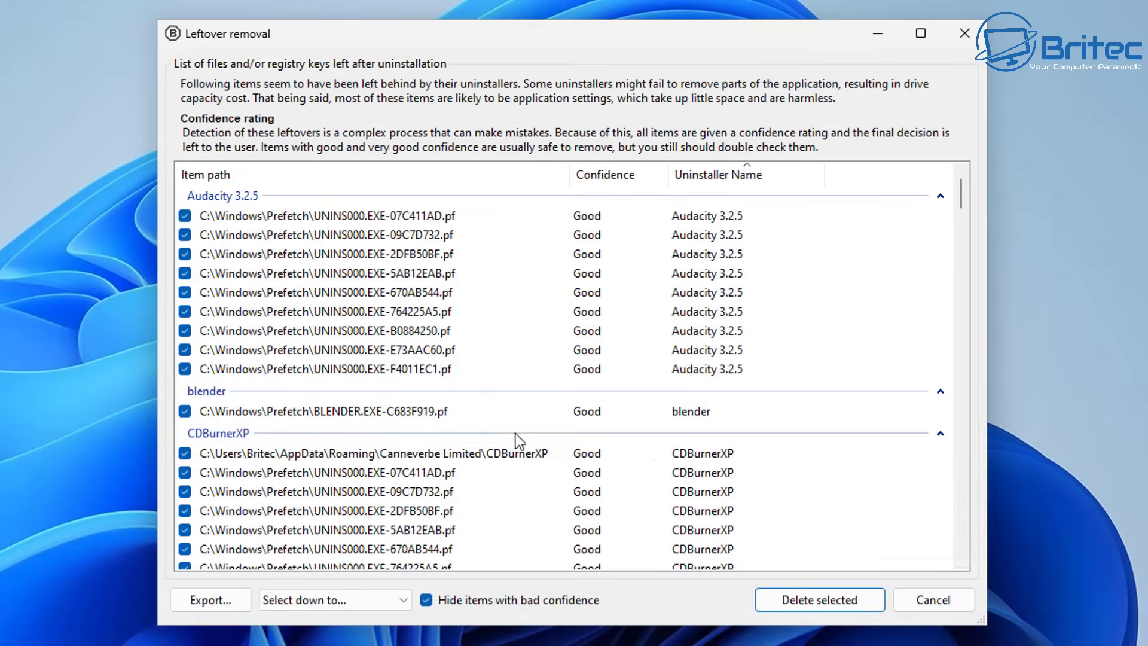
{"action": "left_click", "coordinate": [799, 607]}
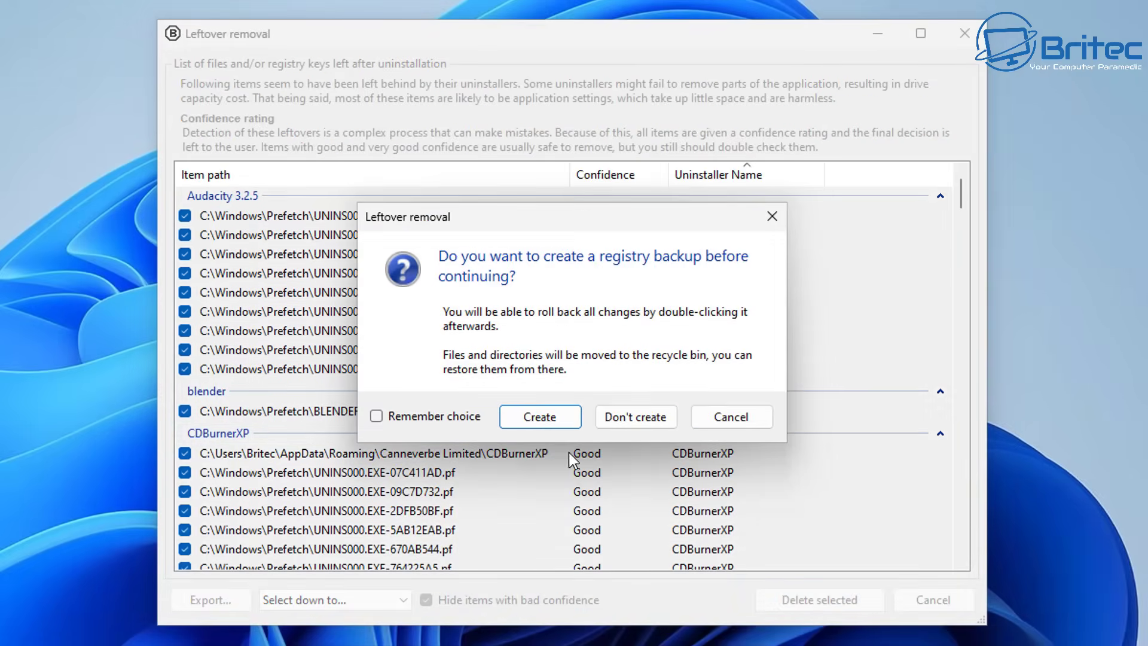
{"action": "left_click", "coordinate": [635, 424]}
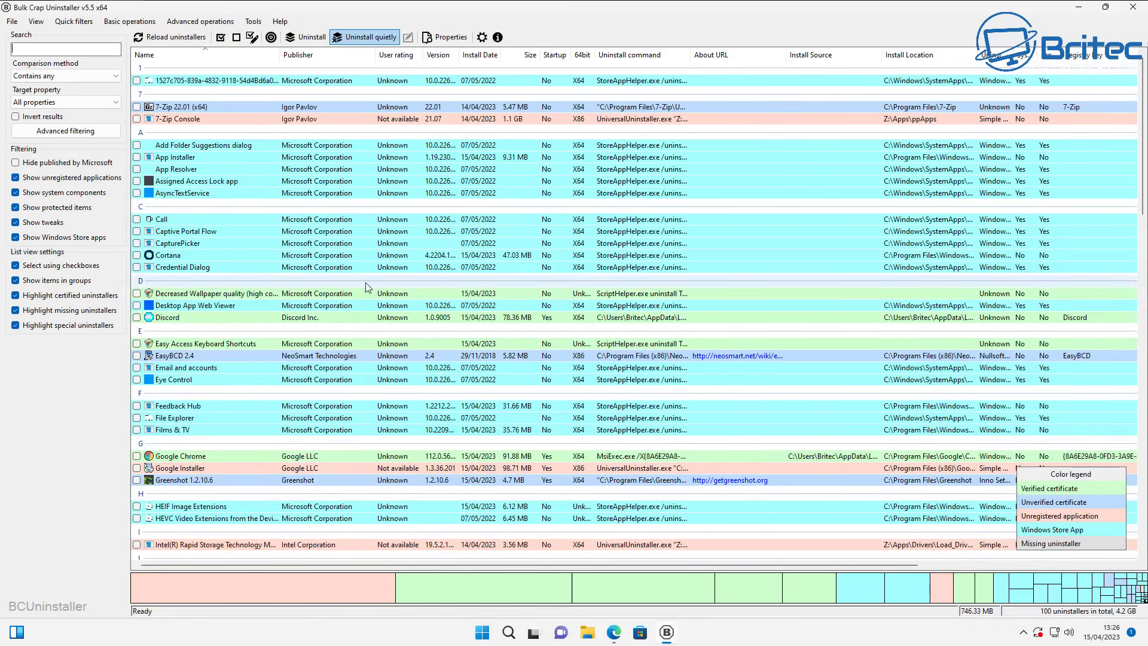
Mark Greenshot 1.2.10.6 and Discord in the program list for uninstalling
{"action": "left_click", "coordinate": [136, 480]}
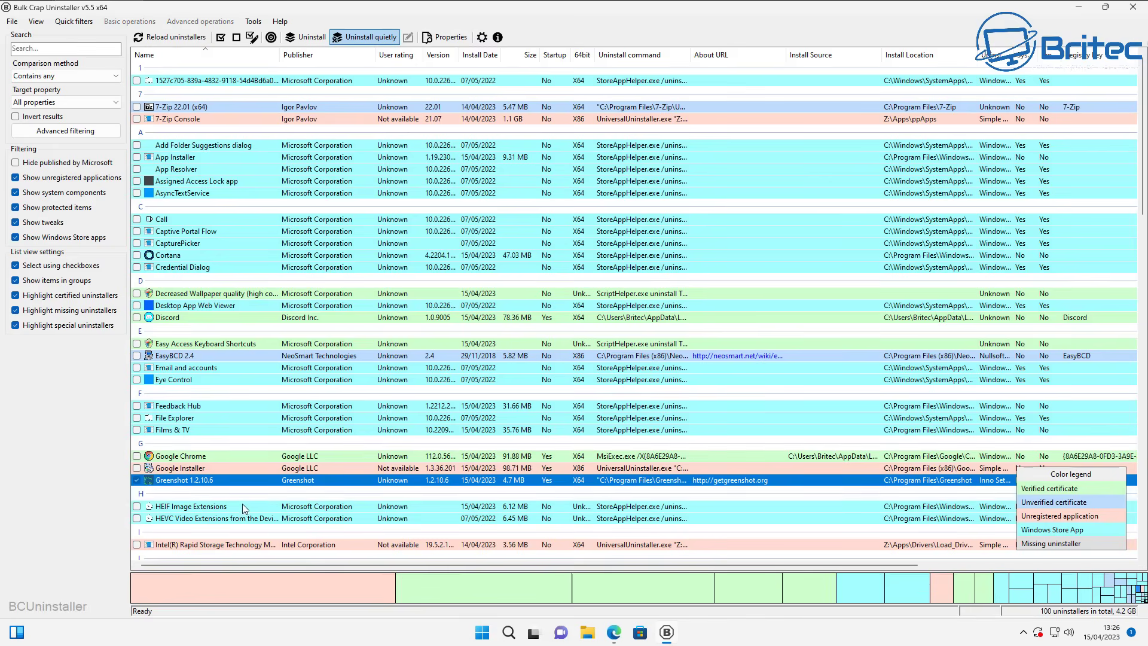
{"action": "scroll", "coordinate": [242, 503], "scroll_direction": "down", "scroll_amount": 5}
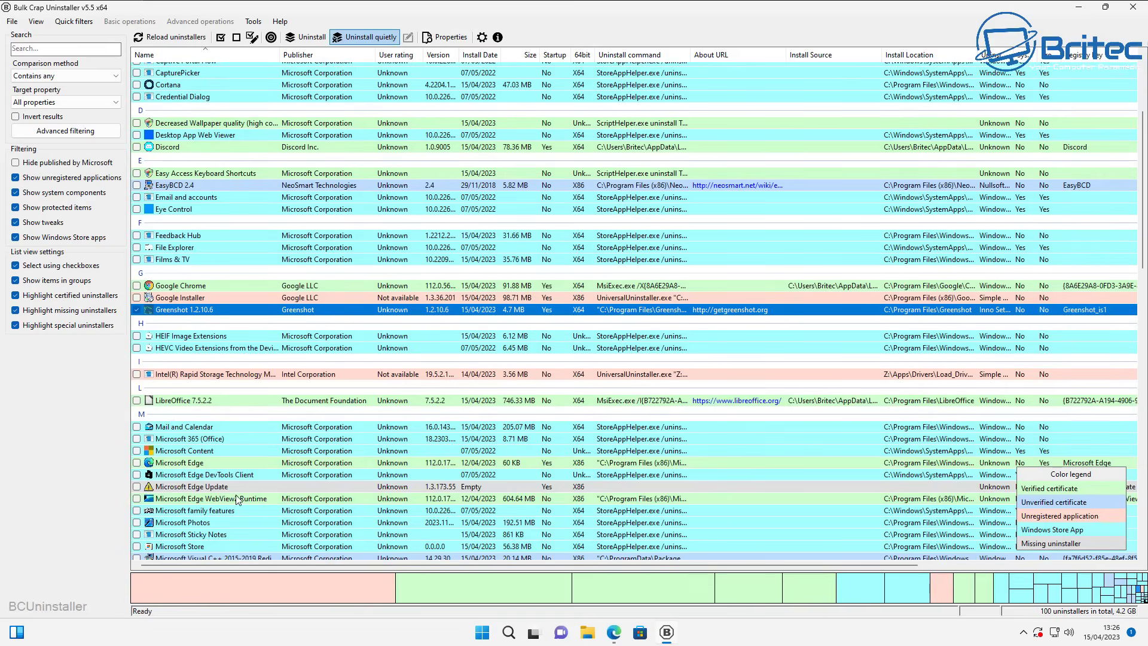
{"action": "scroll", "coordinate": [226, 503], "scroll_direction": "up", "scroll_amount": 5}
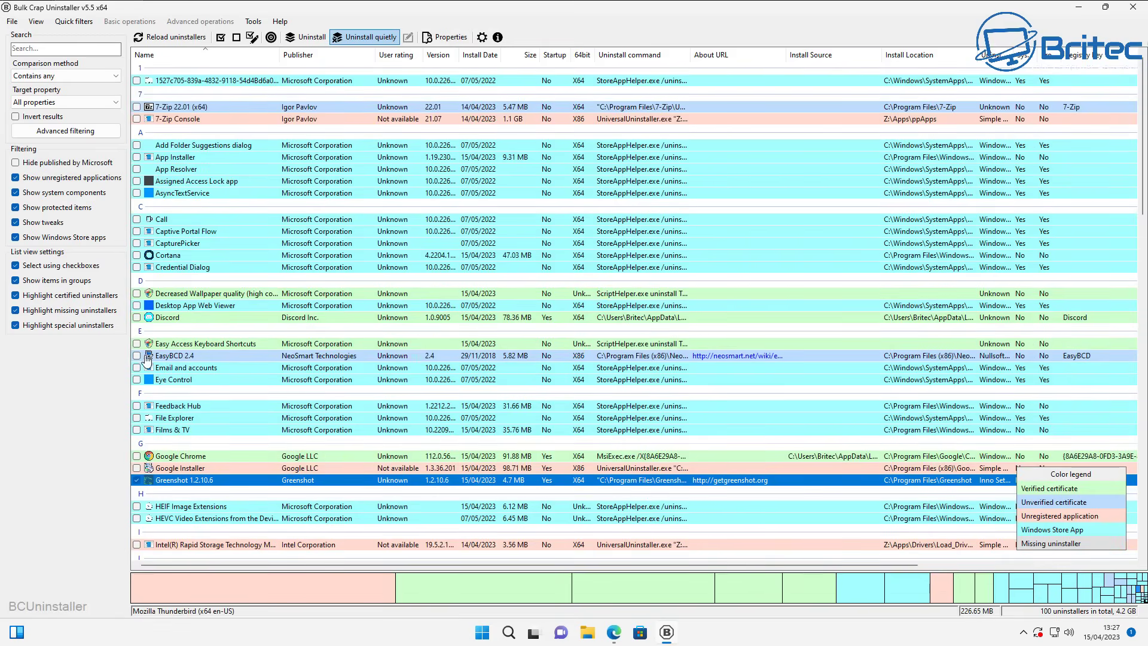
{"action": "left_click", "coordinate": [138, 318]}
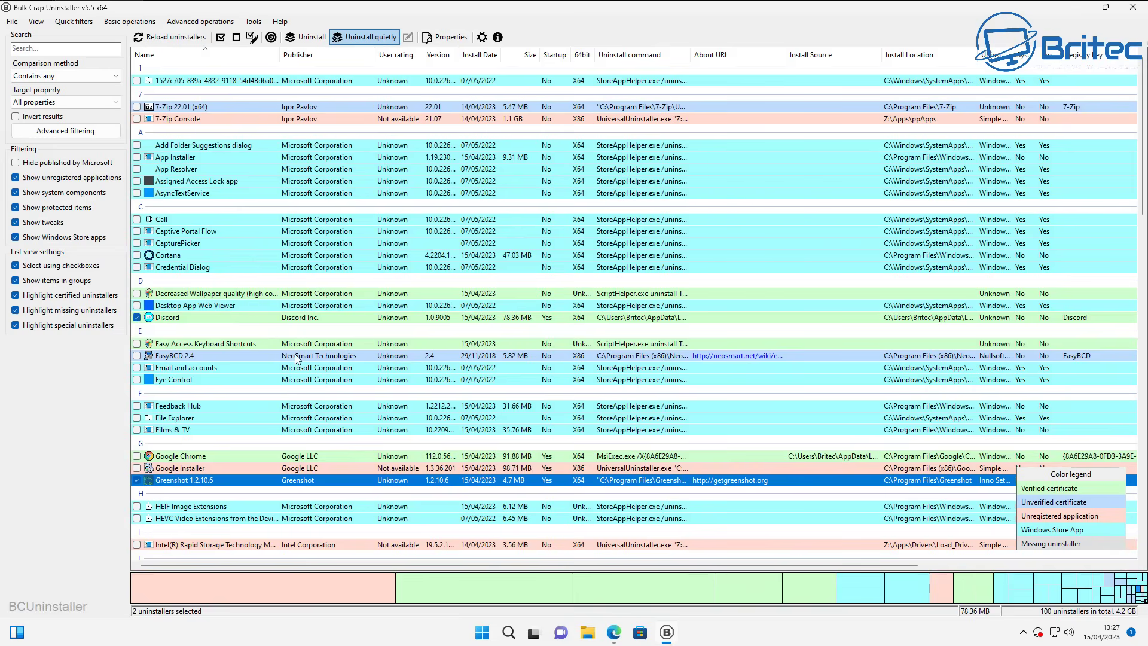
{"action": "scroll", "coordinate": [296, 358], "scroll_direction": "down", "scroll_amount": 6}
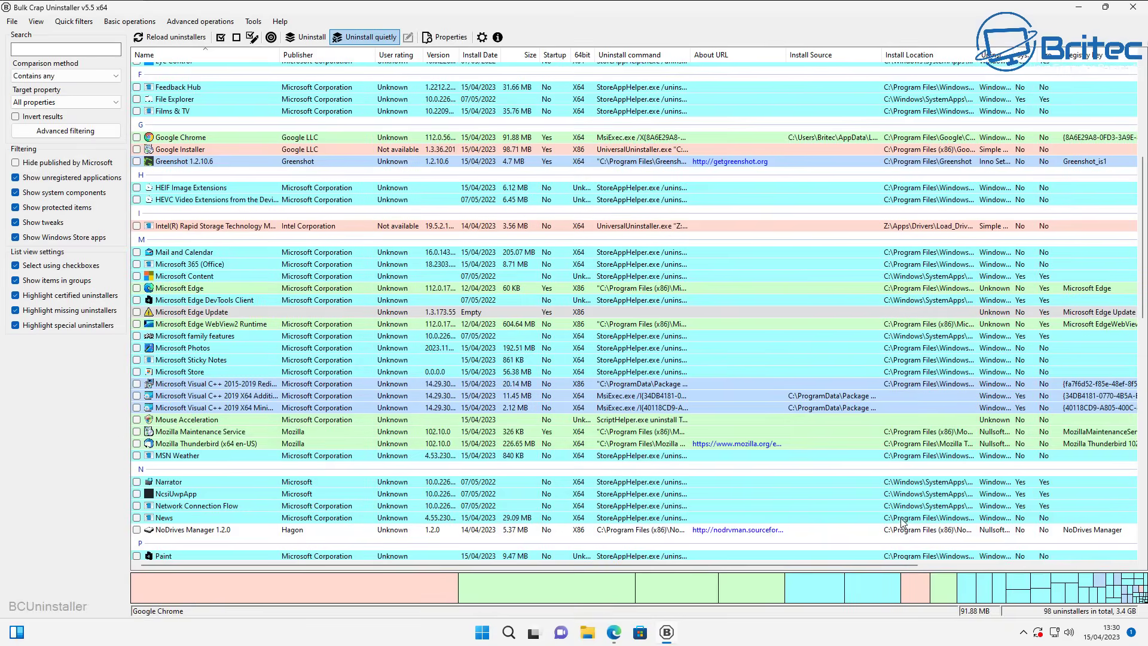
{"action": "scroll", "coordinate": [902, 522], "scroll_direction": "down", "scroll_amount": 4}
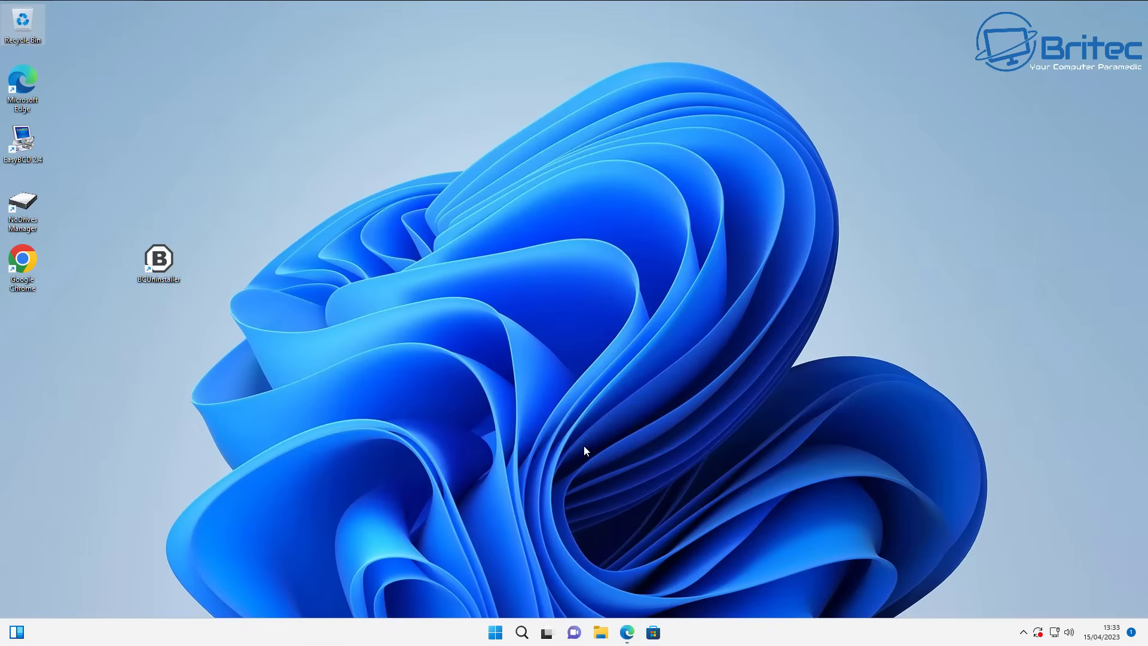
Launch Settings from the Start menu's pinned apps
{"action": "left_click", "coordinate": [494, 632]}
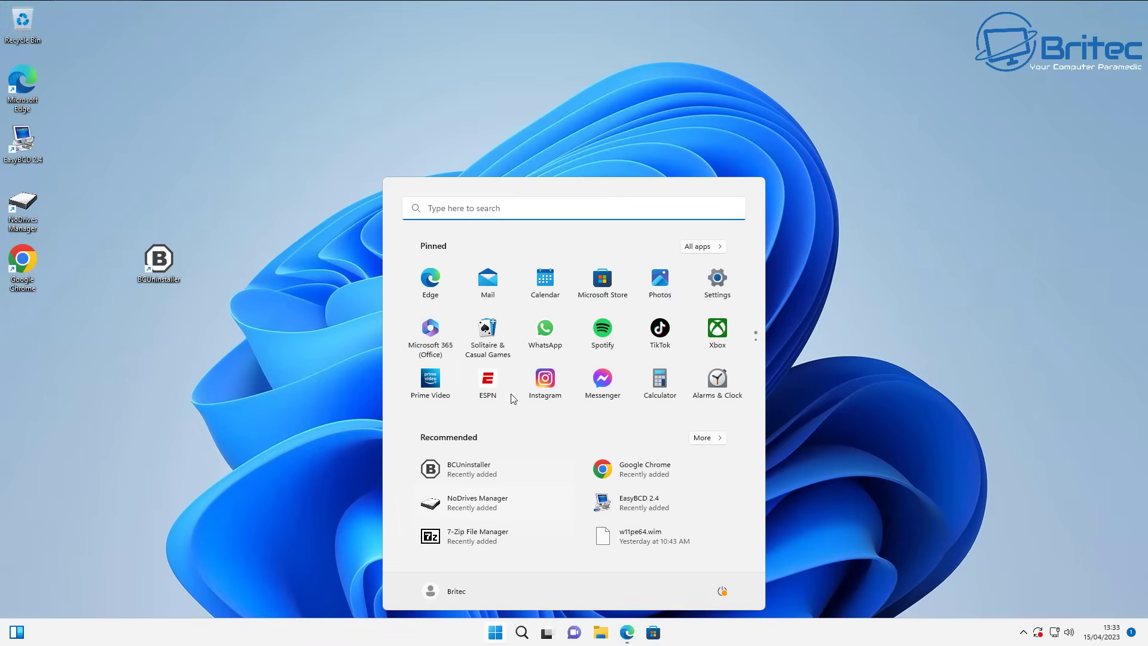
{"action": "left_click", "coordinate": [718, 278]}
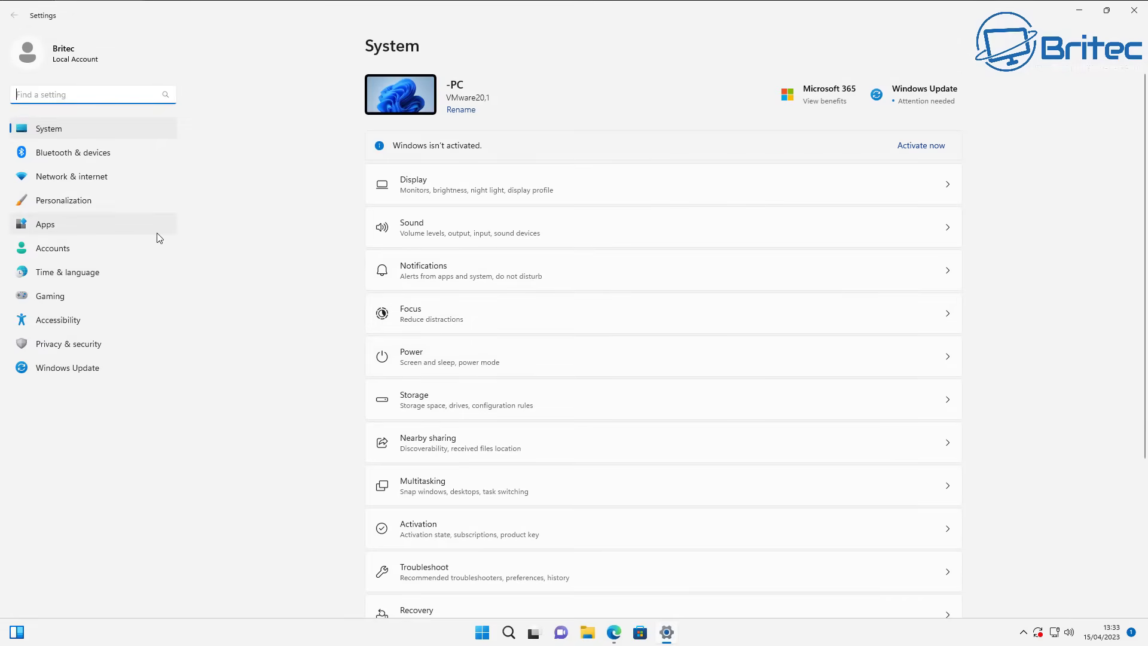
Review the shortened Apps > Installed apps list, then close Settings
{"action": "left_click", "coordinate": [106, 228]}
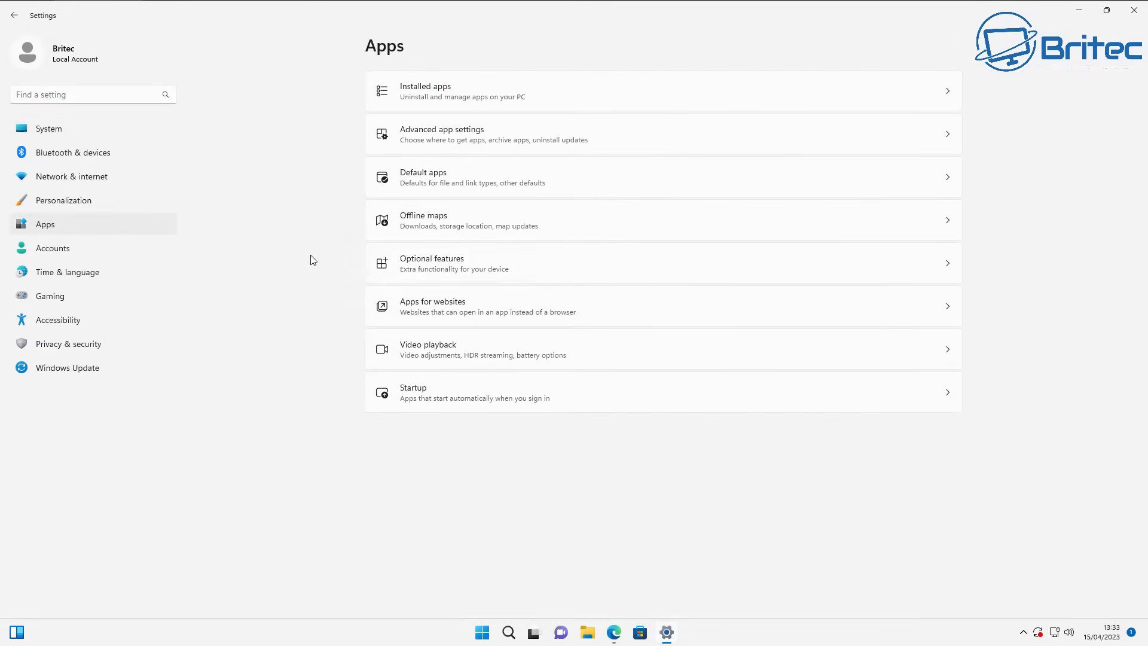
{"action": "left_click", "coordinate": [494, 96]}
{"action": "scroll", "coordinate": [649, 282], "scroll_direction": "down", "scroll_amount": 5}
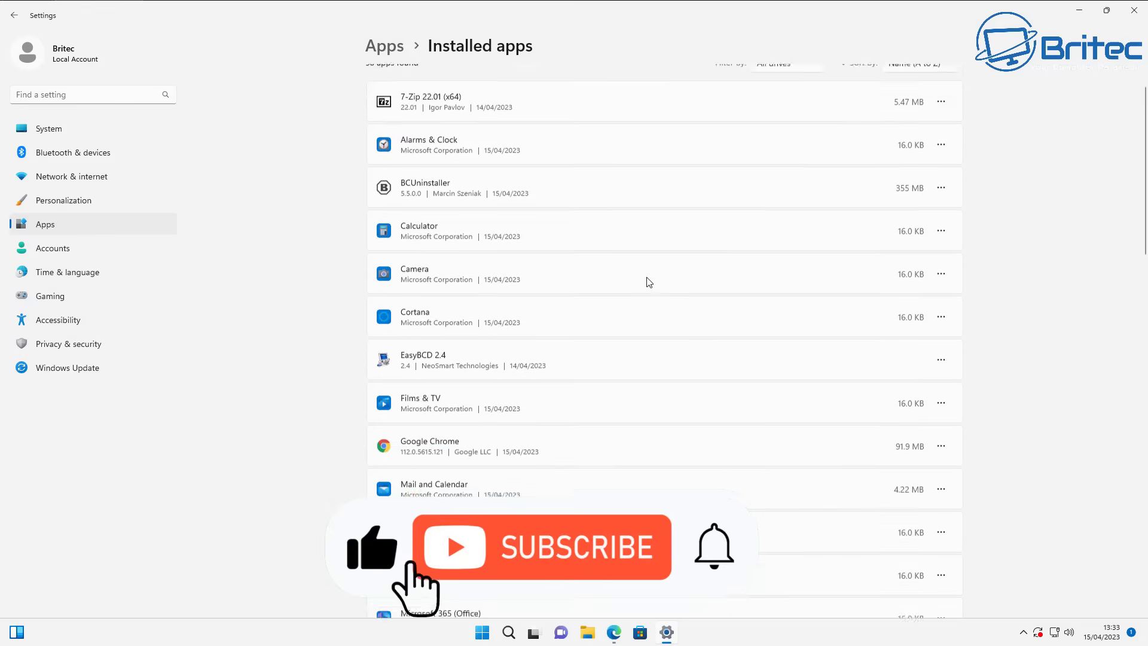
{"action": "scroll", "coordinate": [649, 282], "scroll_direction": "down", "scroll_amount": 6}
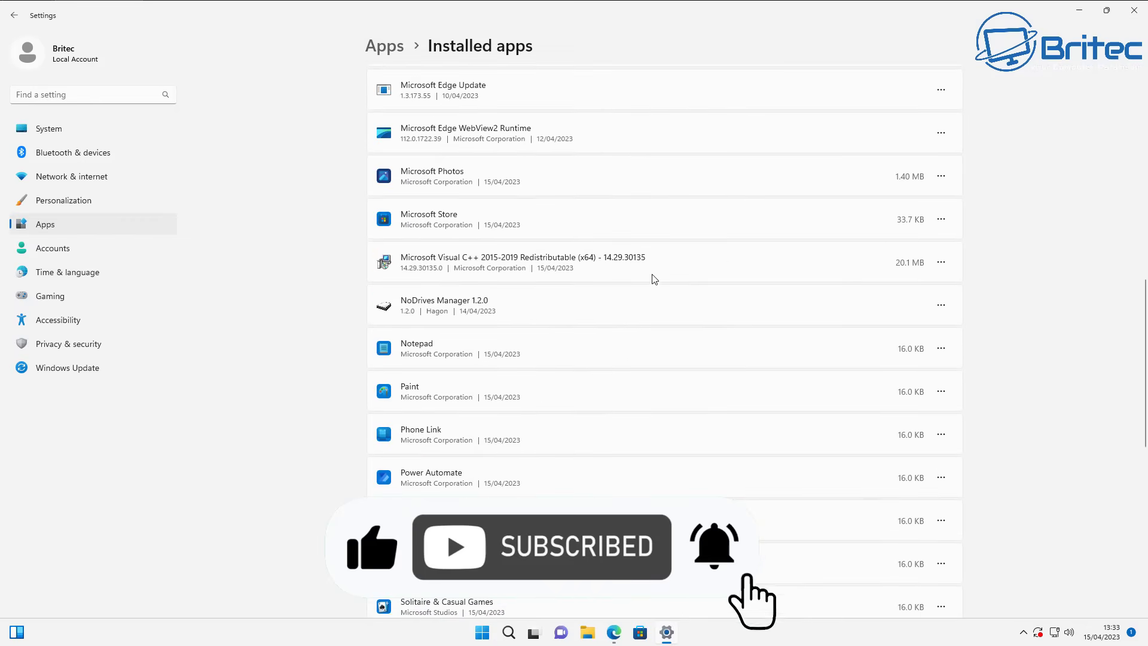
{"action": "scroll", "coordinate": [814, 232], "scroll_direction": "down", "scroll_amount": 3}
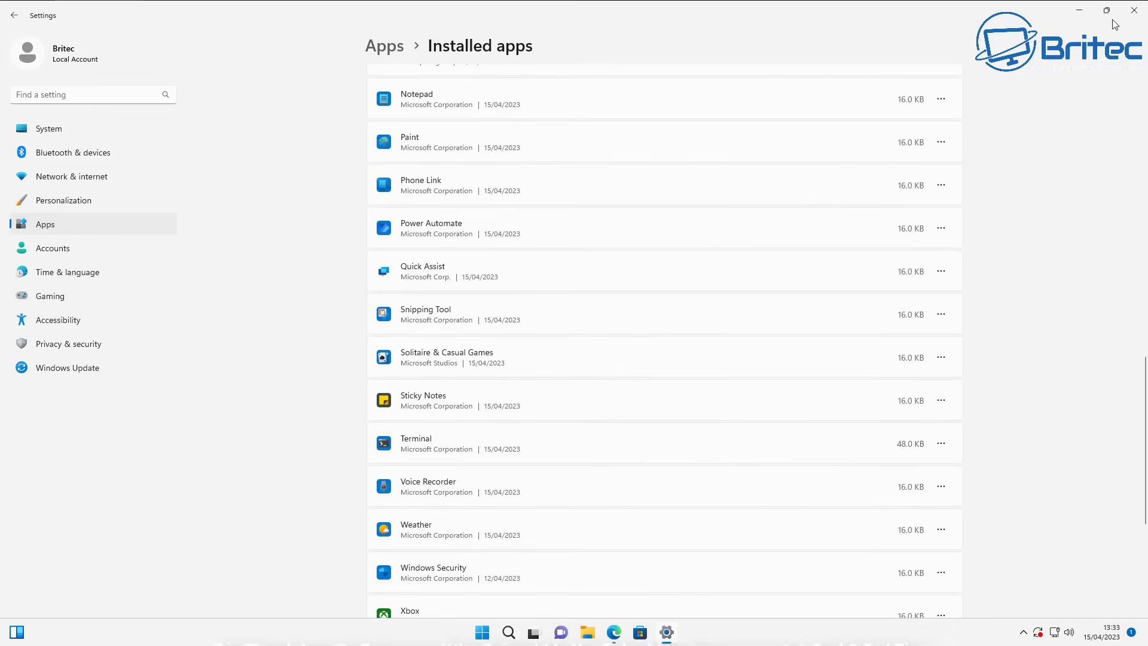
{"action": "left_click", "coordinate": [1134, 12]}
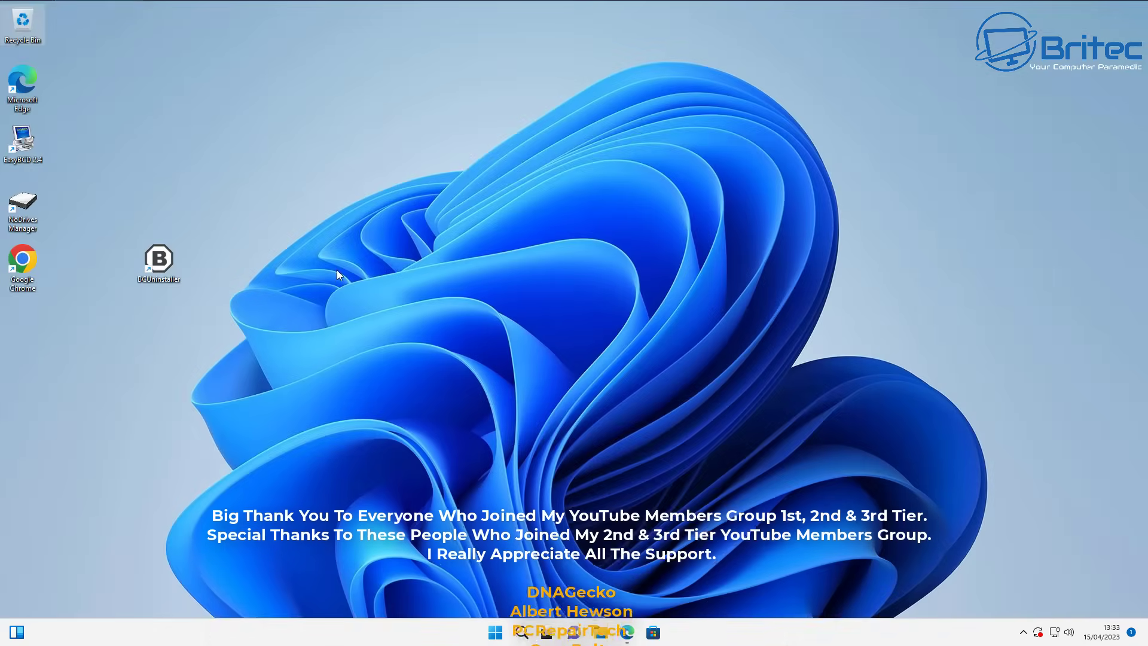
Move the BCUninstaller desktop shortcut to the left column beneath Google Chrome
{"action": "left_click_drag", "start_coordinate": [164, 276], "coordinate": [29, 325]}
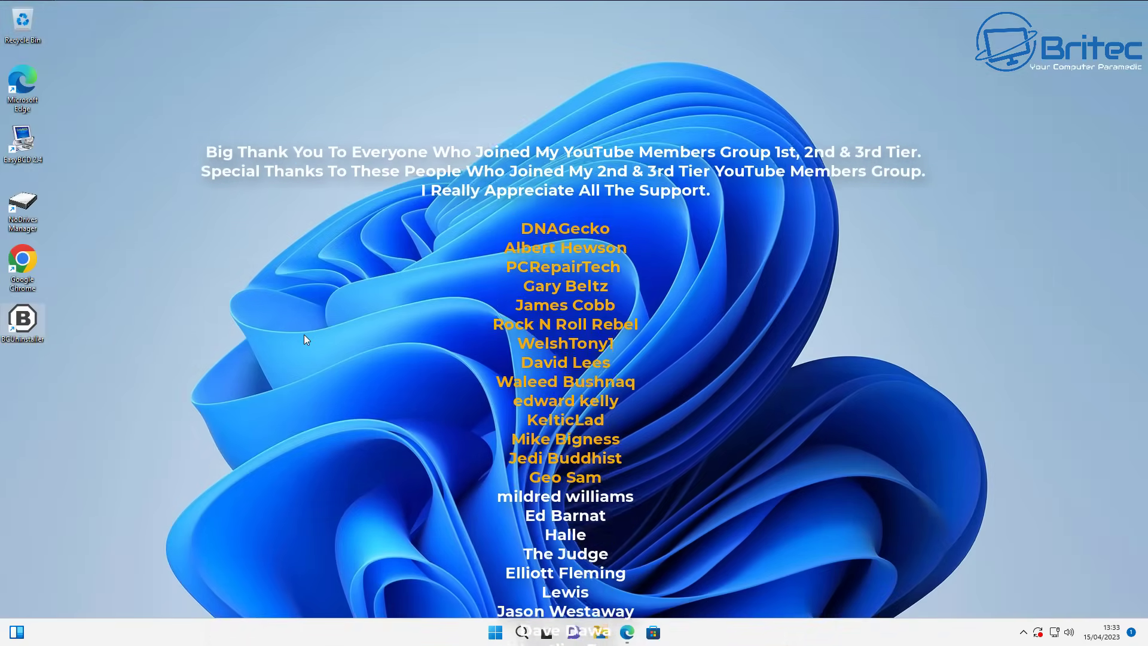